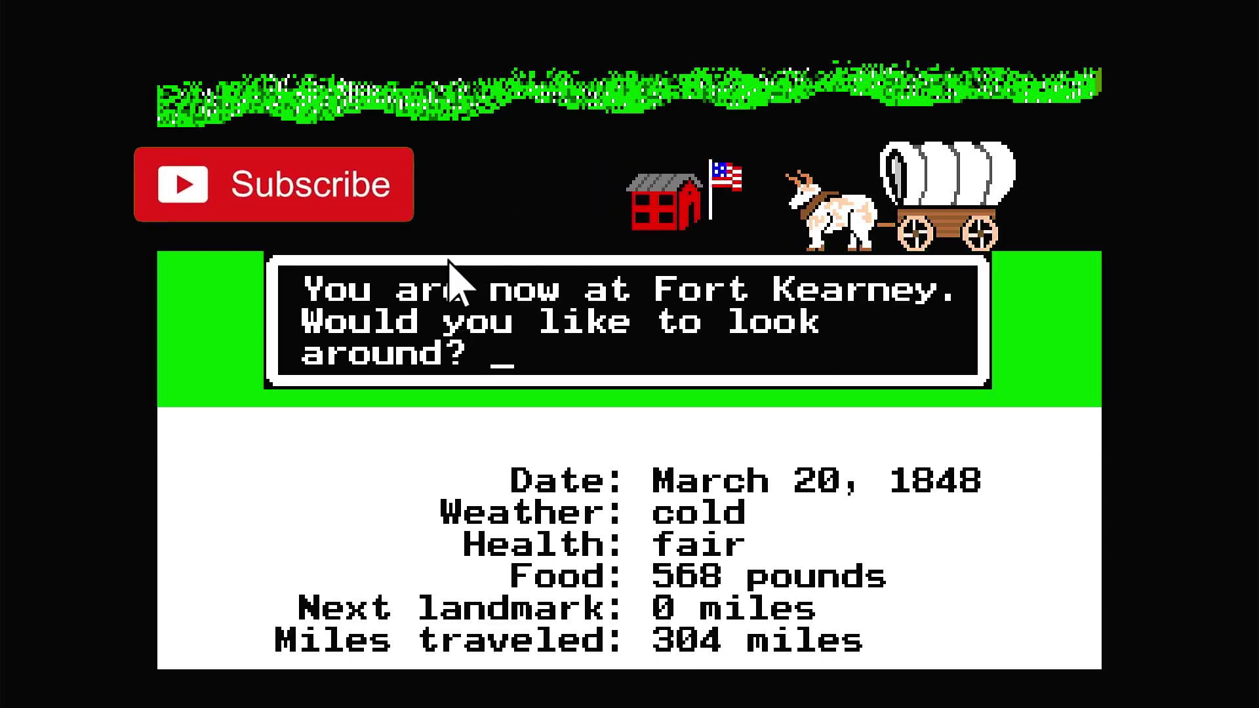
Look around Fort Kearney in the Oregon Trail game and continue past its scene.
type("y")
key("Return")
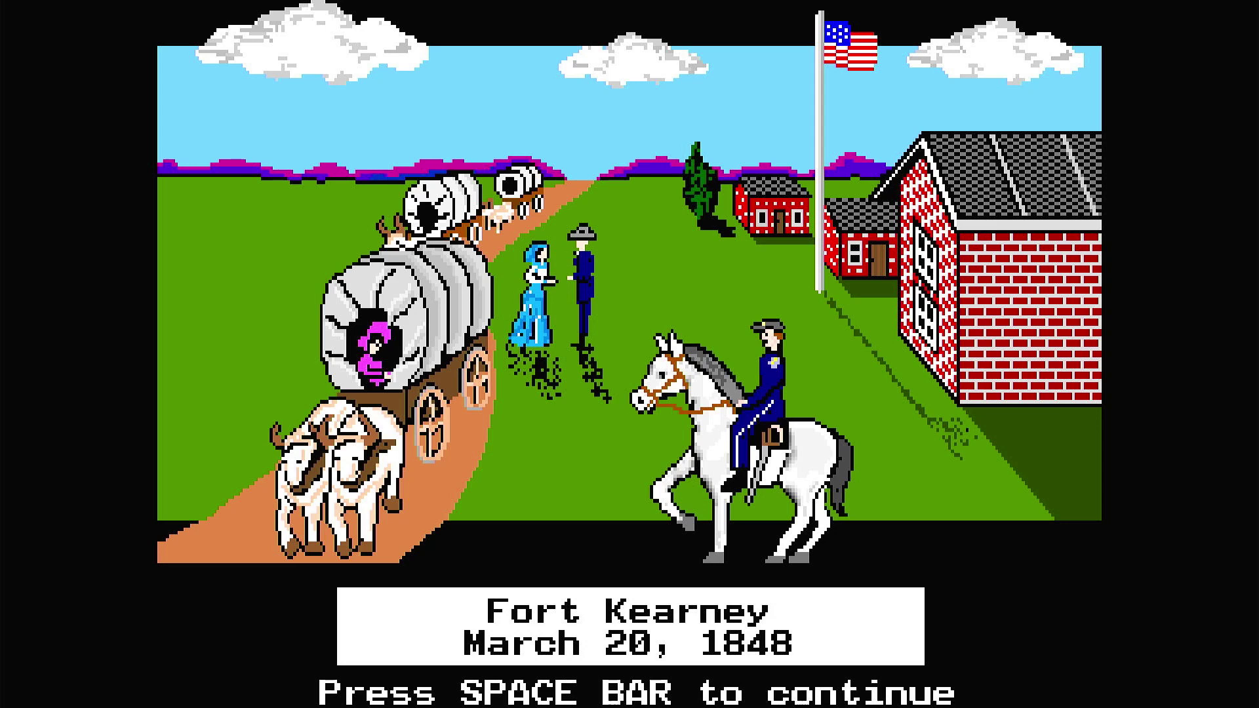
key("space")
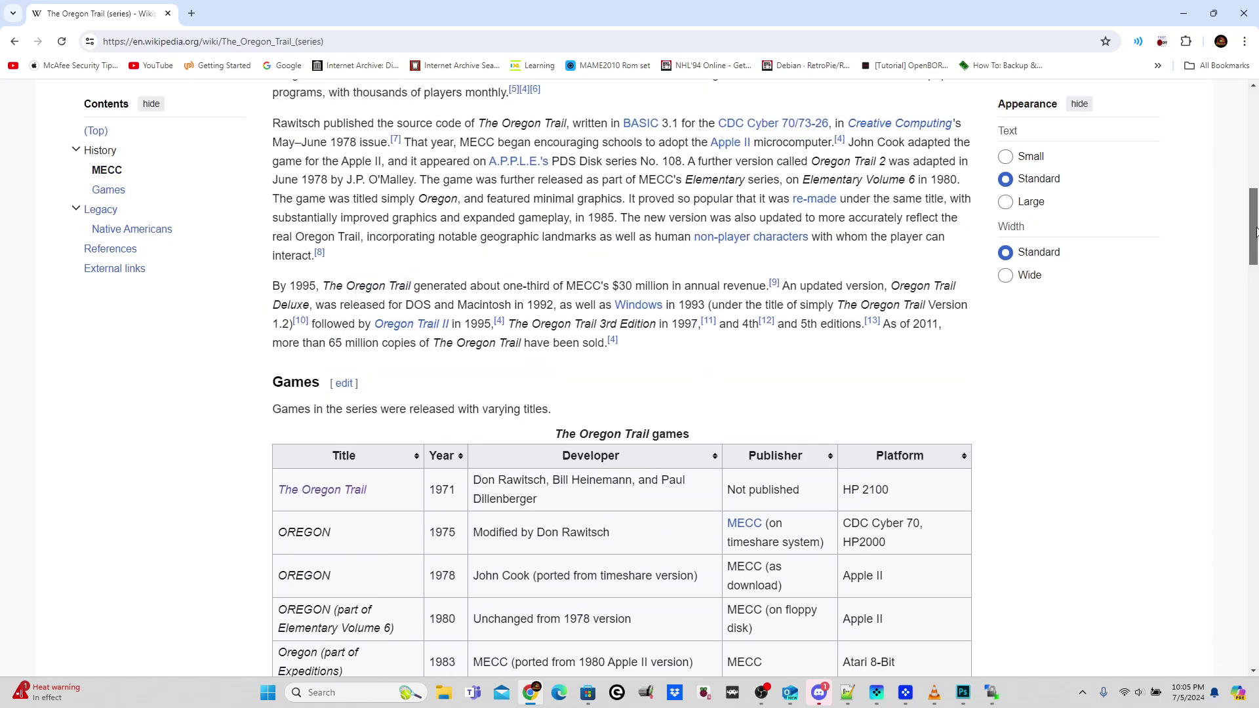
Look through the games section of the Wikipedia article on The Oregon Trail series.
mouse_move(1253, 246)
left_mouse_down()
mouse_move(1253, 142)
mouse_move(1254, 350)
mouse_move(1251, 271)
left_mouse_up()
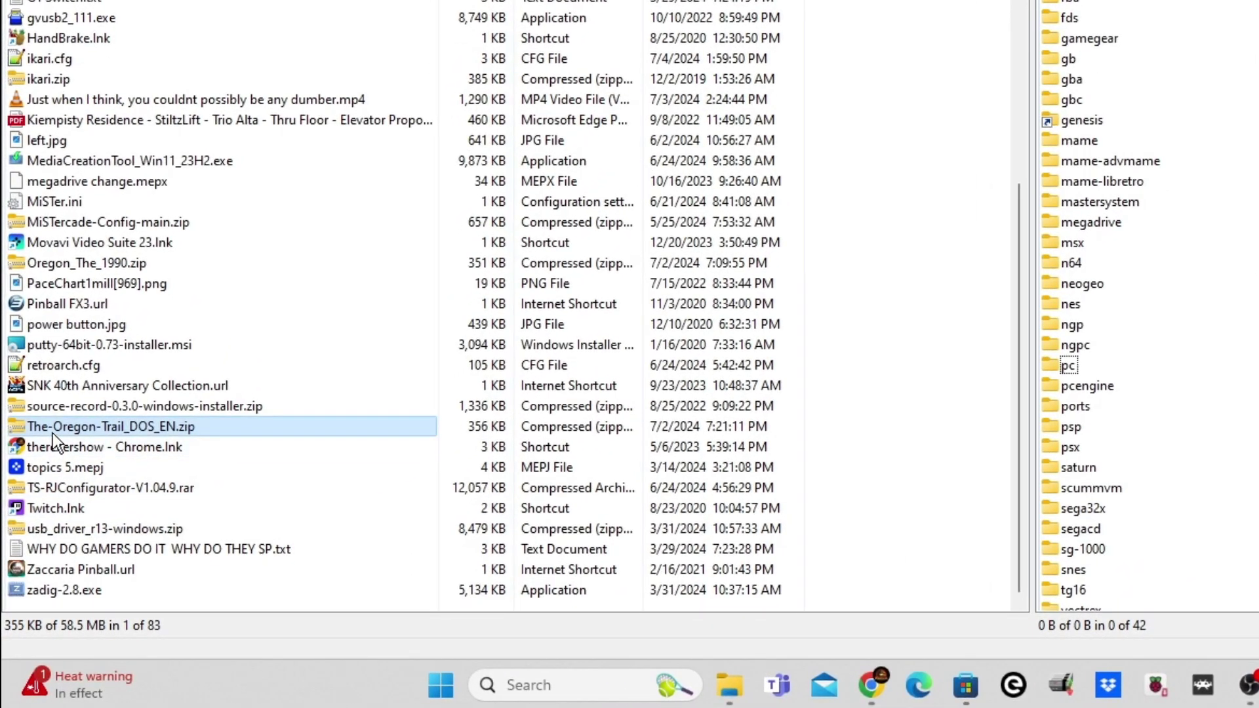
Select The-Oregon-Trail_DOS_EN.zip among the local files and open the pc folder on the destination side.
left_click(52, 429)
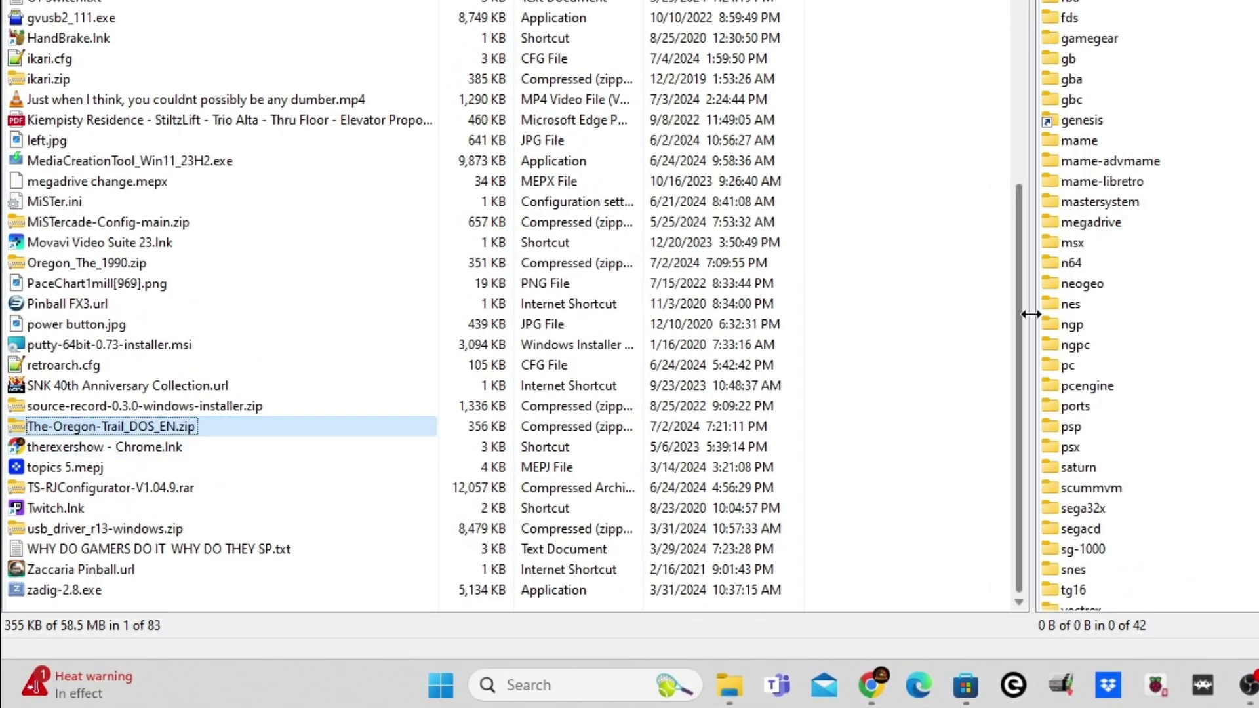
left_click(1064, 368)
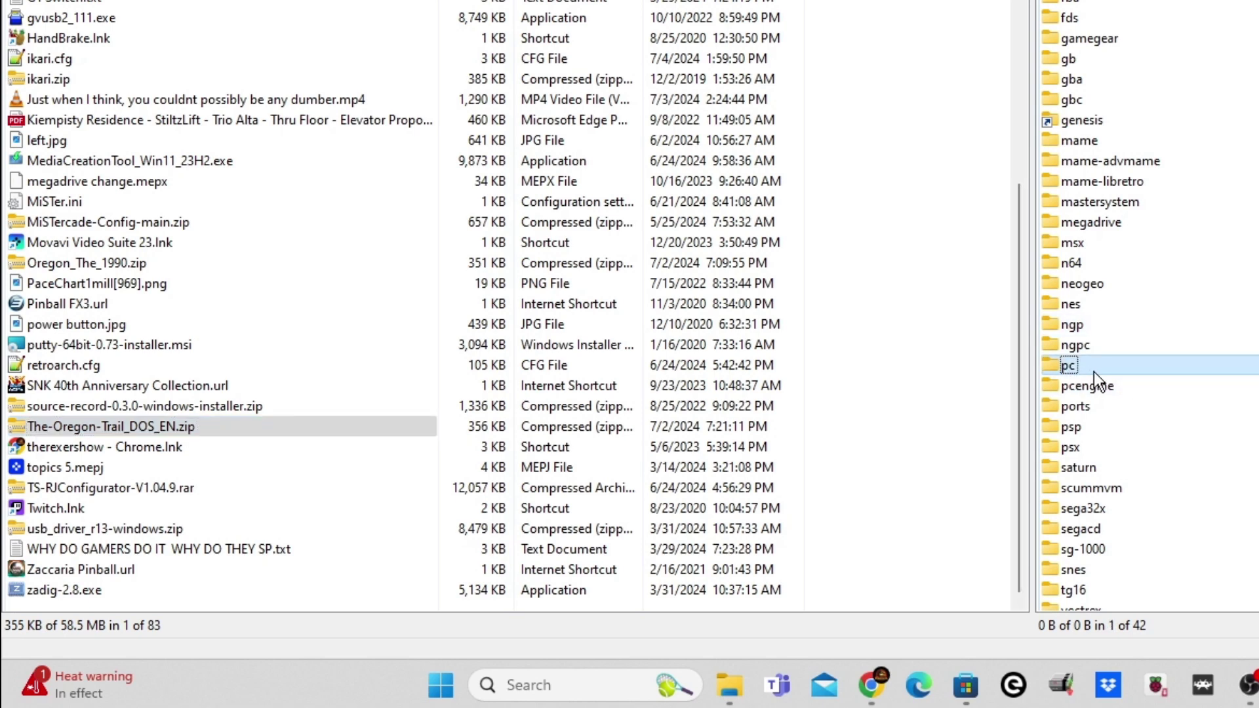
double_click(1094, 365)
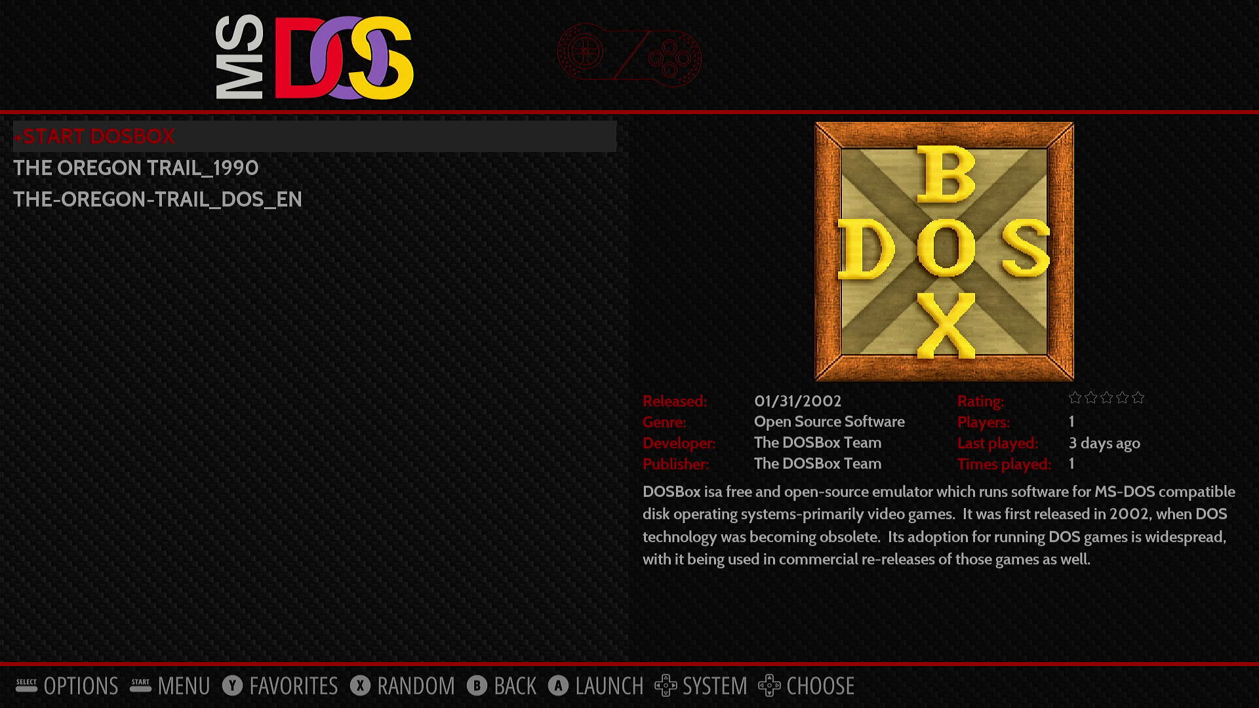
Open the launch configuration of The-Oregon-Trail_DOS_EN and set its ROM emulator to lr-dosbox.
key("Down")
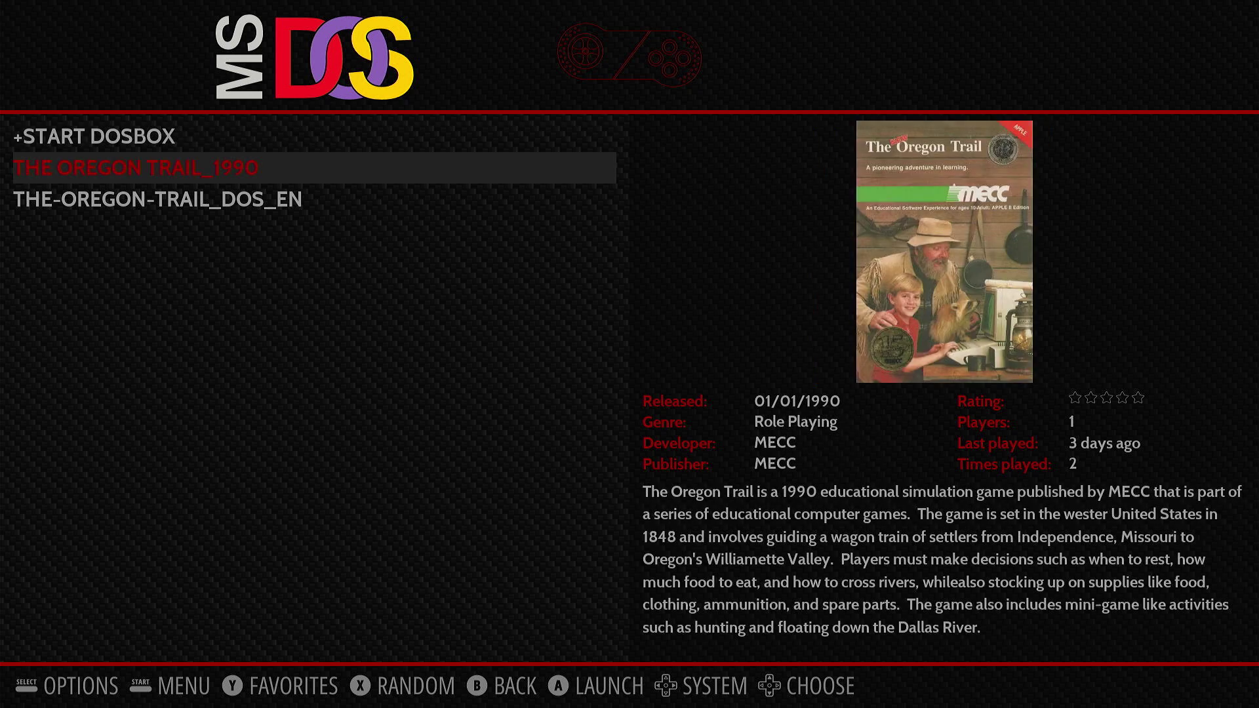
key("Down")
key("Return")
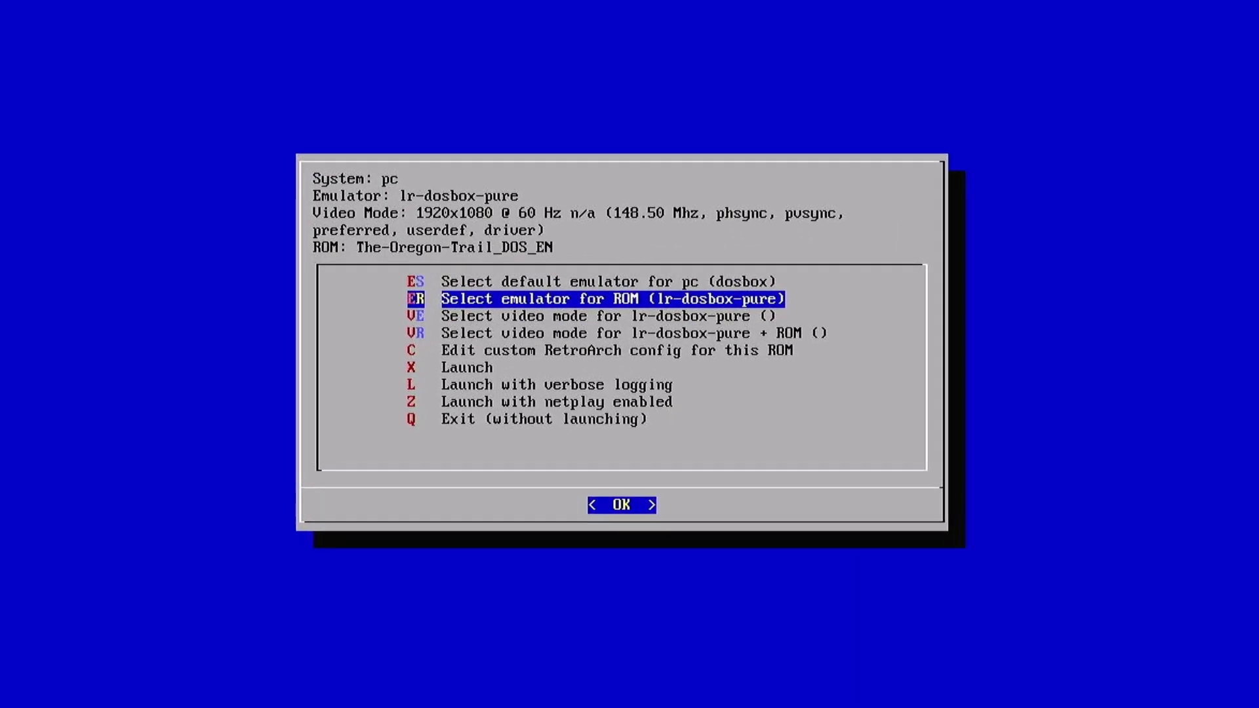
key("Return")
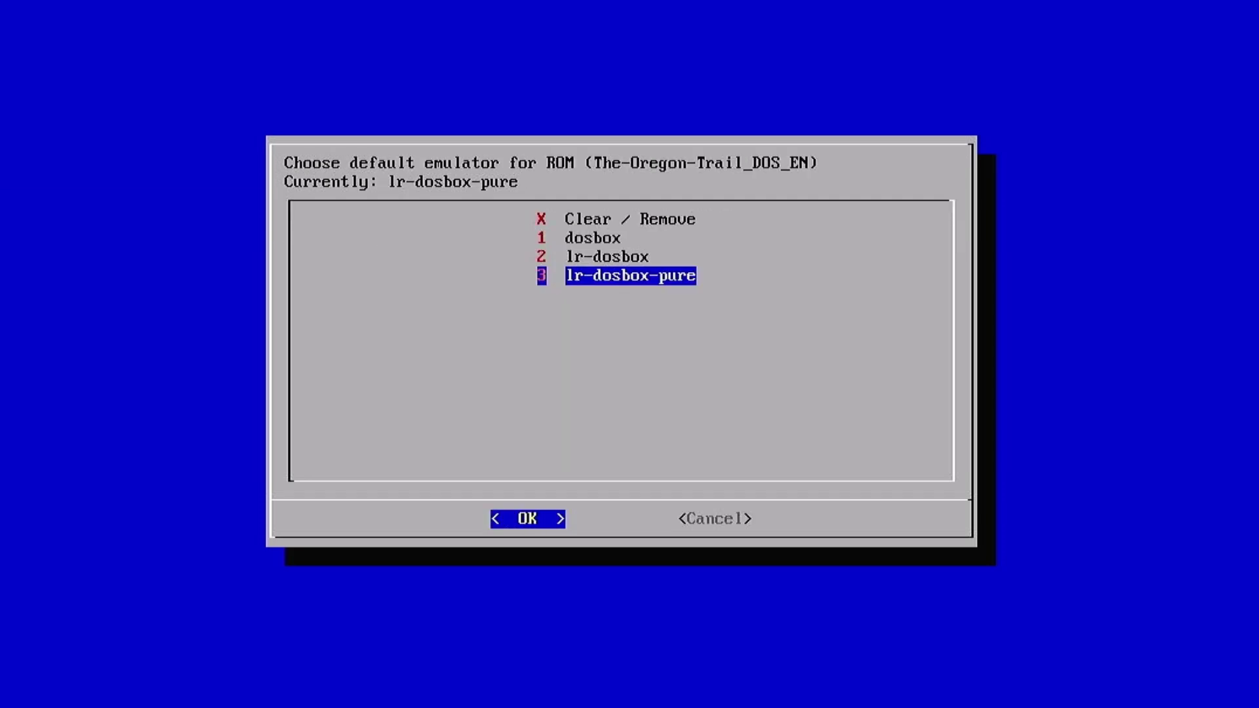
key("Up")
key("Return")
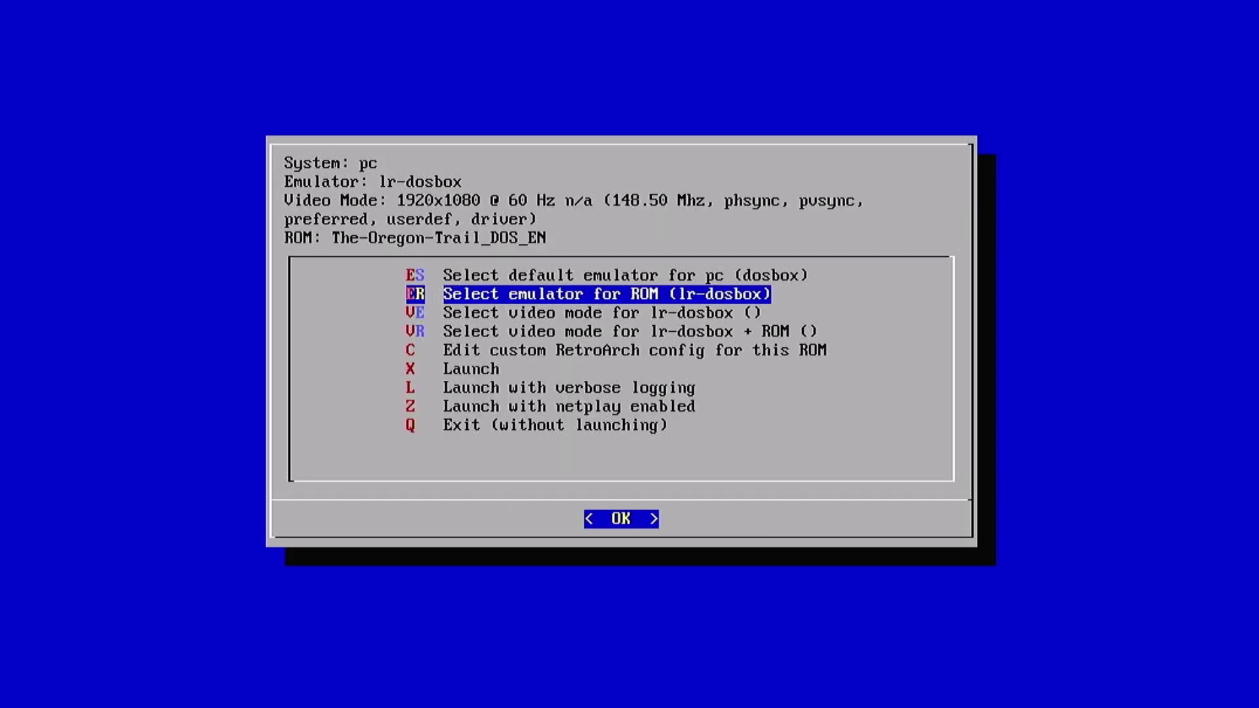
Launch the Oregon Trail ROM with lr-dosbox, continue through the installation program, and quit back to the game list.
key("Down")
key("Down")
key("Down")
key("Down")
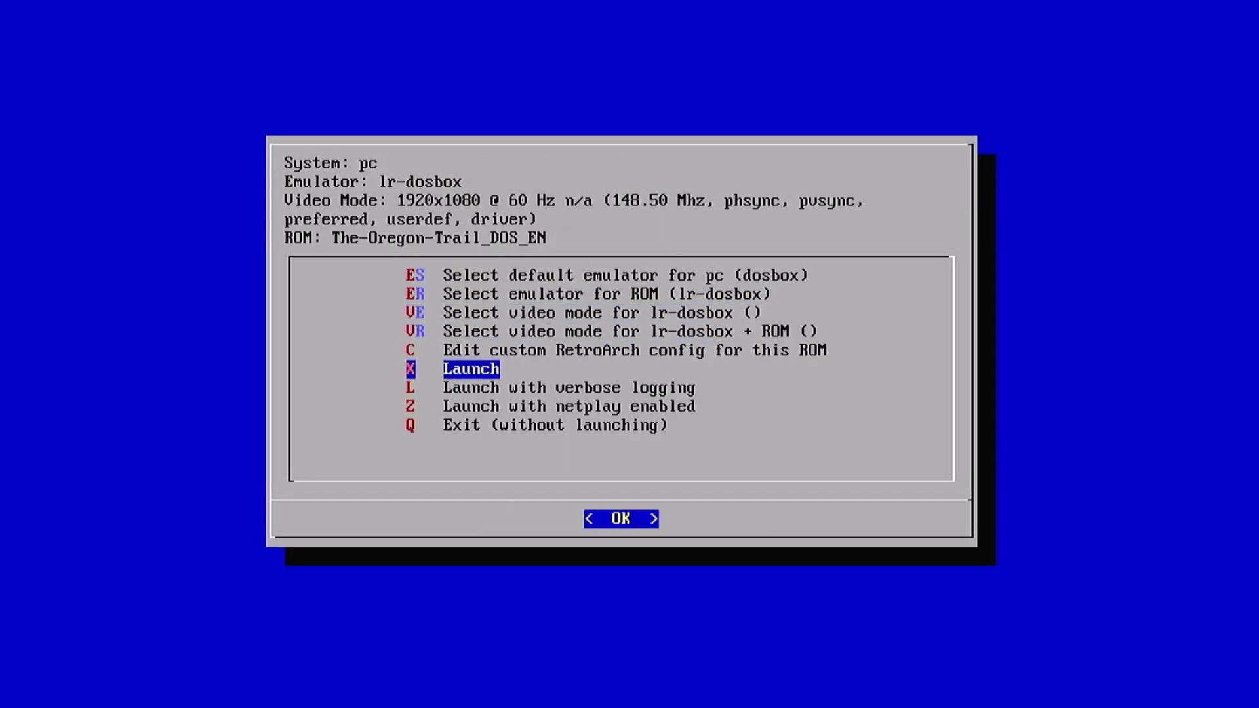
key("Return")
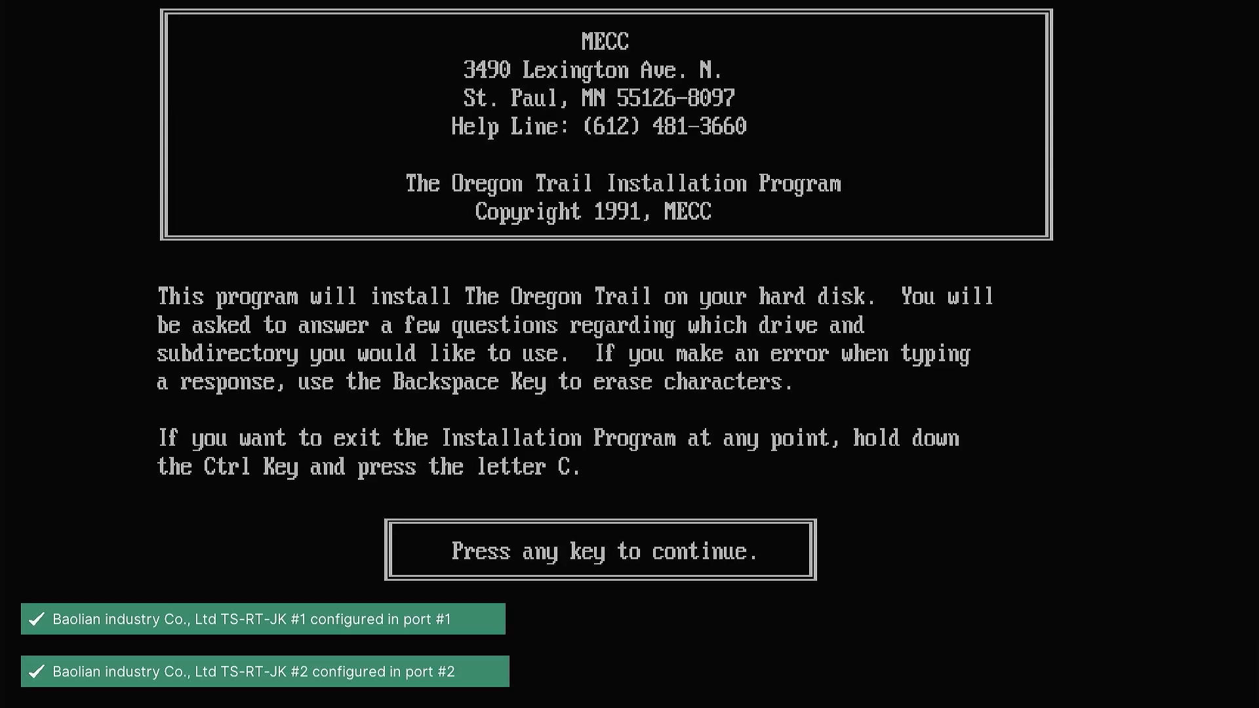
key("Return")
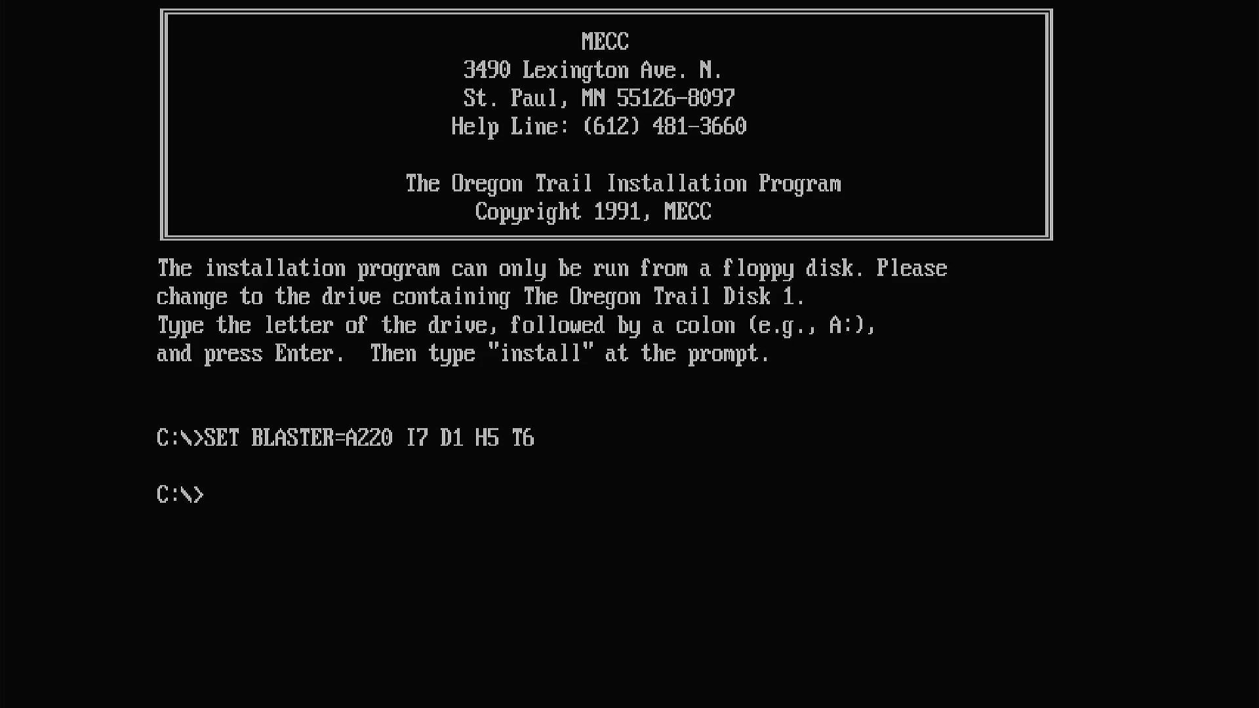
key("ctrl+F9")
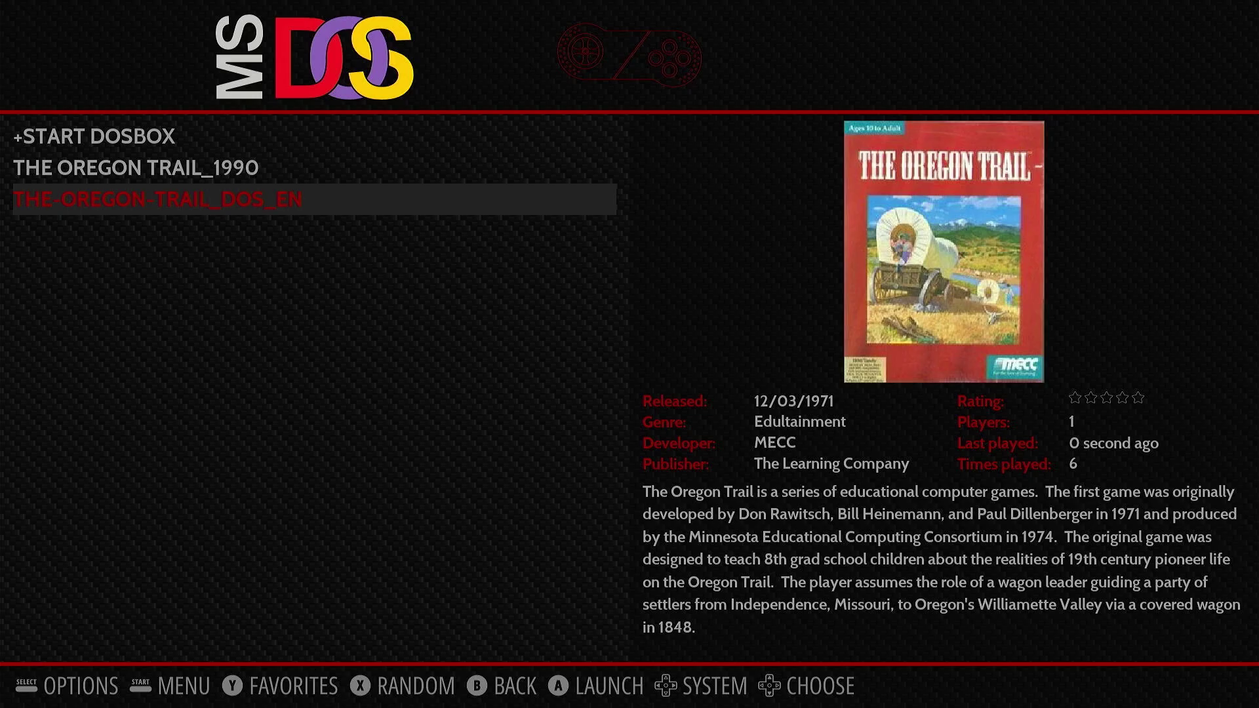
Reopen the launch configuration of The-Oregon-Trail_DOS_EN and set its ROM emulator to lr-dosbox-pure.
key("Return")
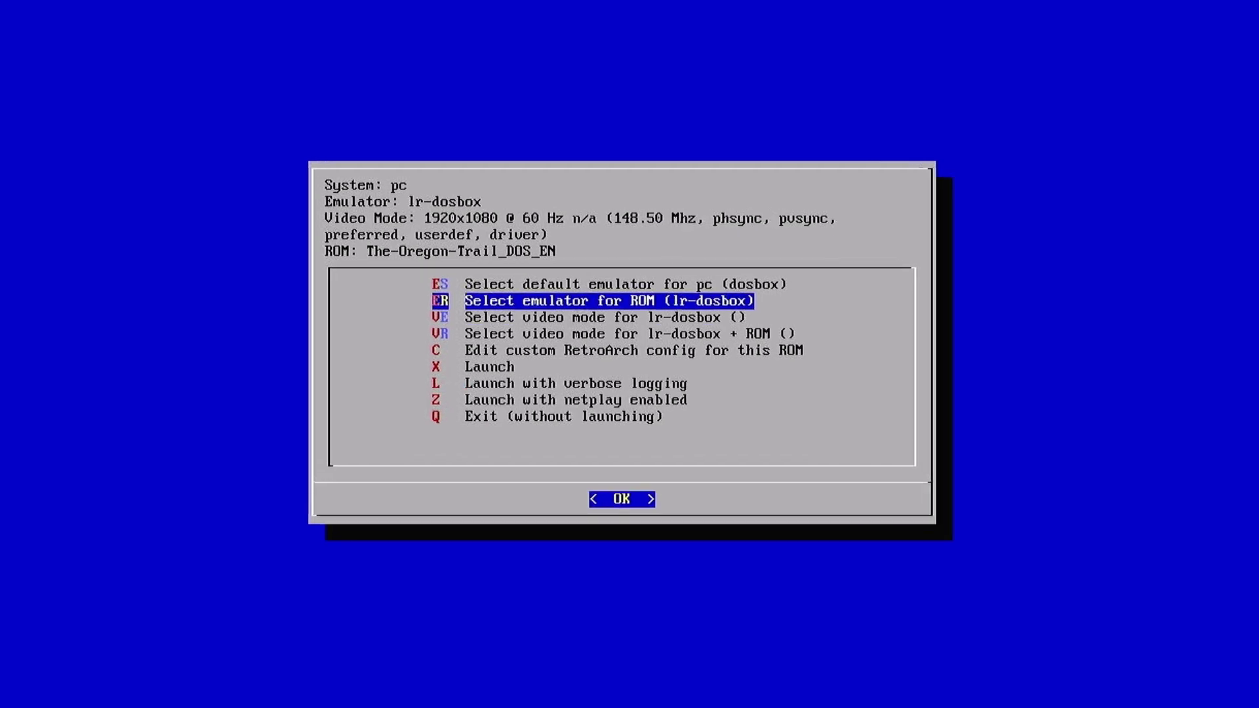
key("Return")
key("Down")
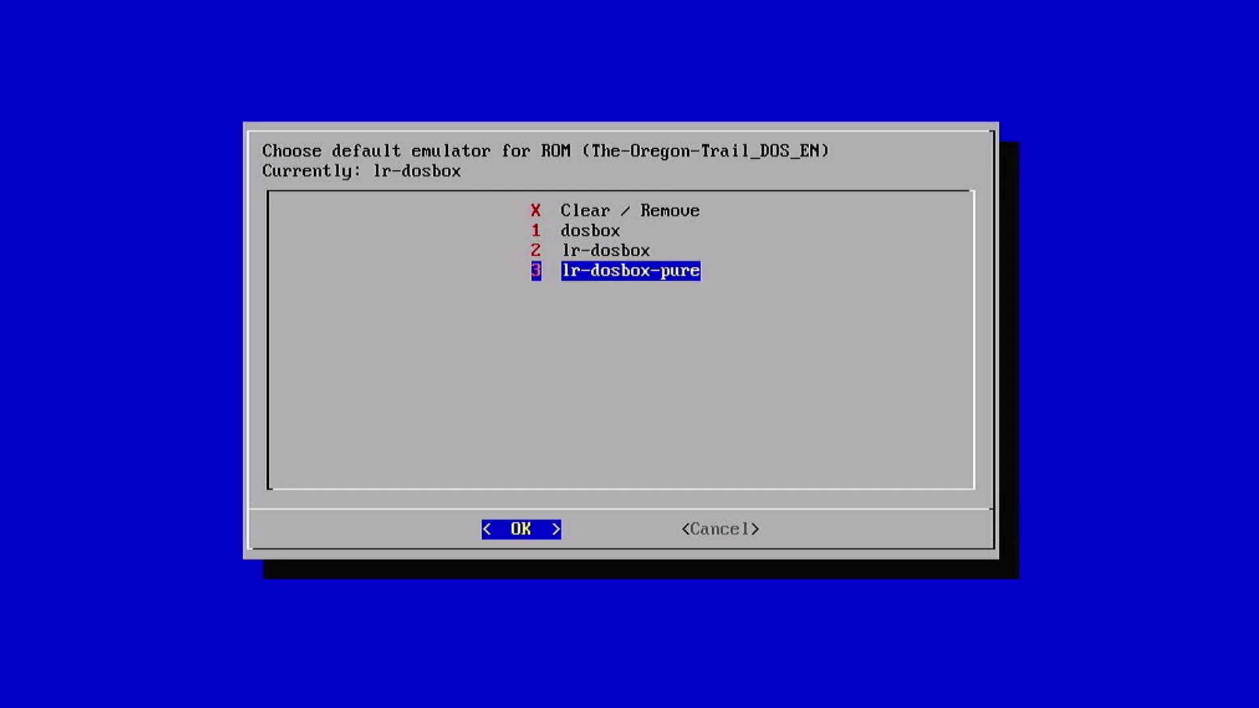
key("Return")
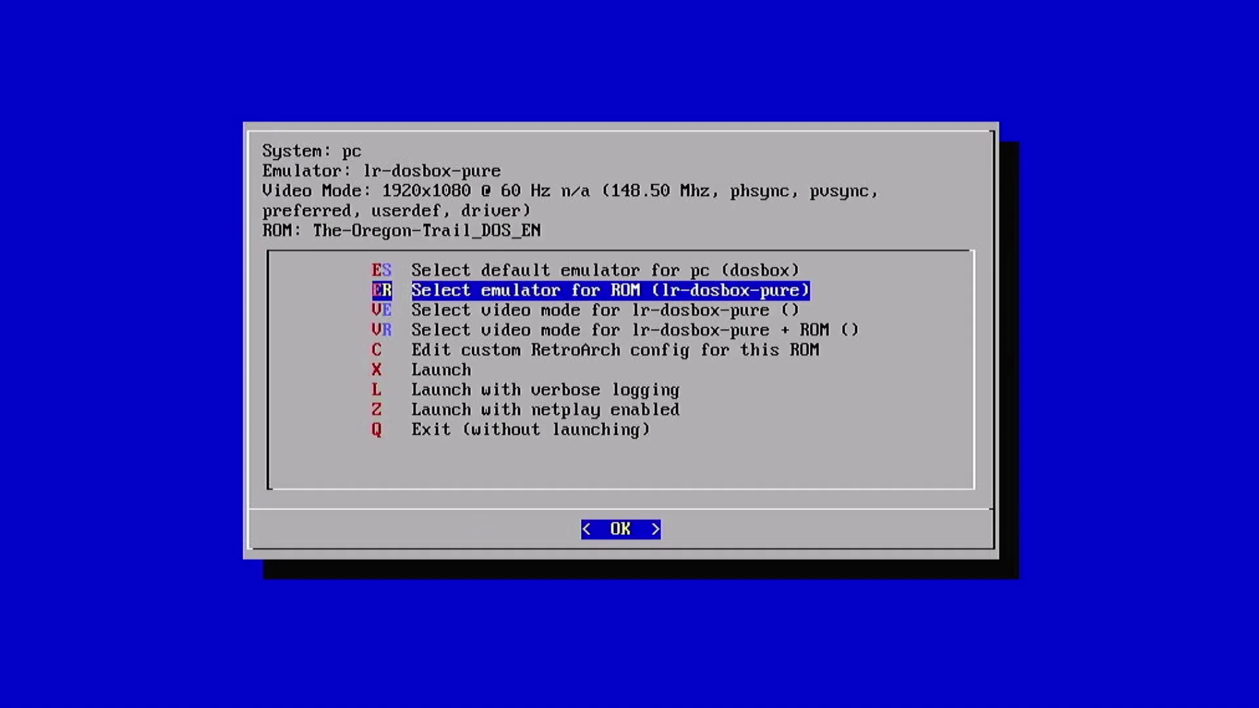
Launch the Oregon Trail ROM with the lr-dosbox-pure emulator.
key("Down")
key("Down")
key("Down")
key("Down")
key("Return")
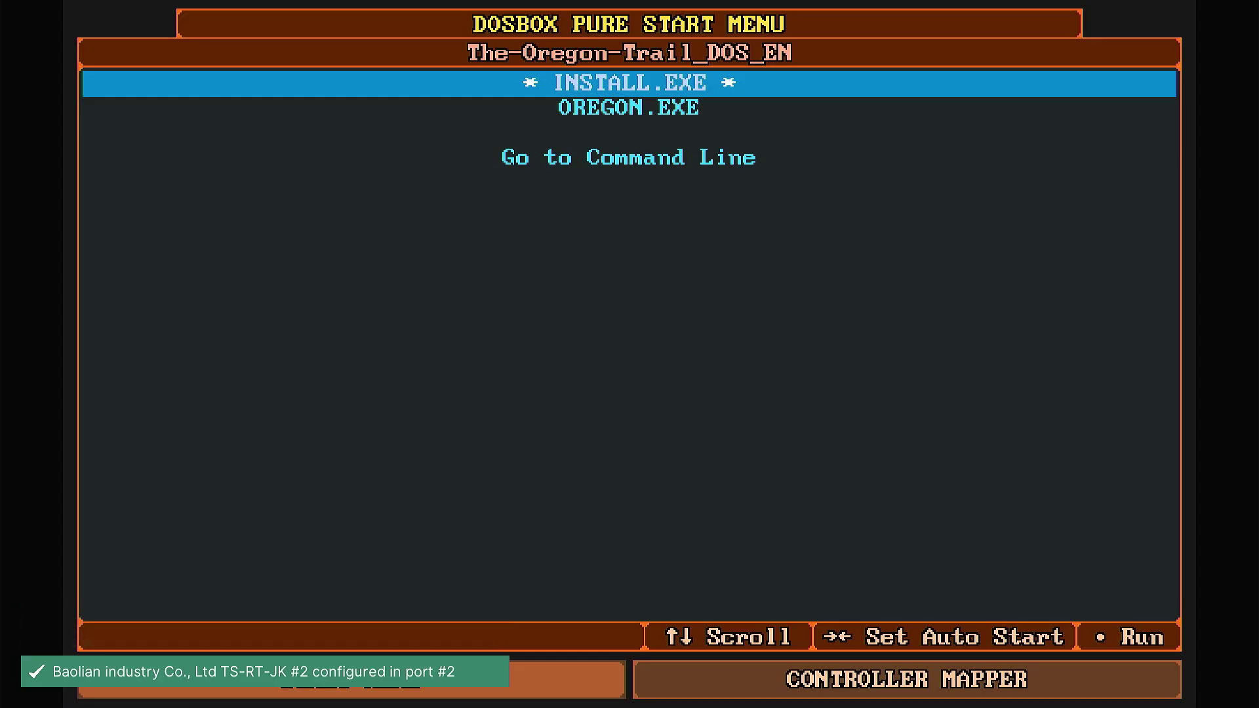
Run OREGON.EXE and choose to learn about the trail in the game.
key("Down")
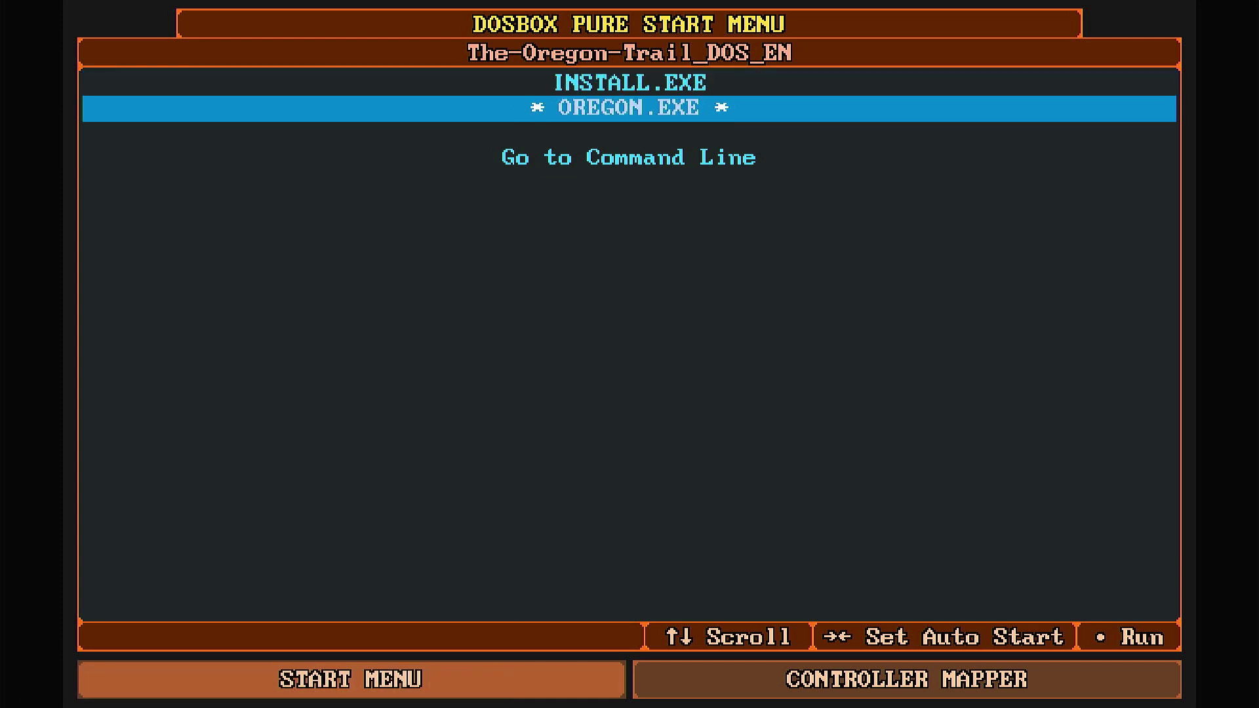
key("Return")
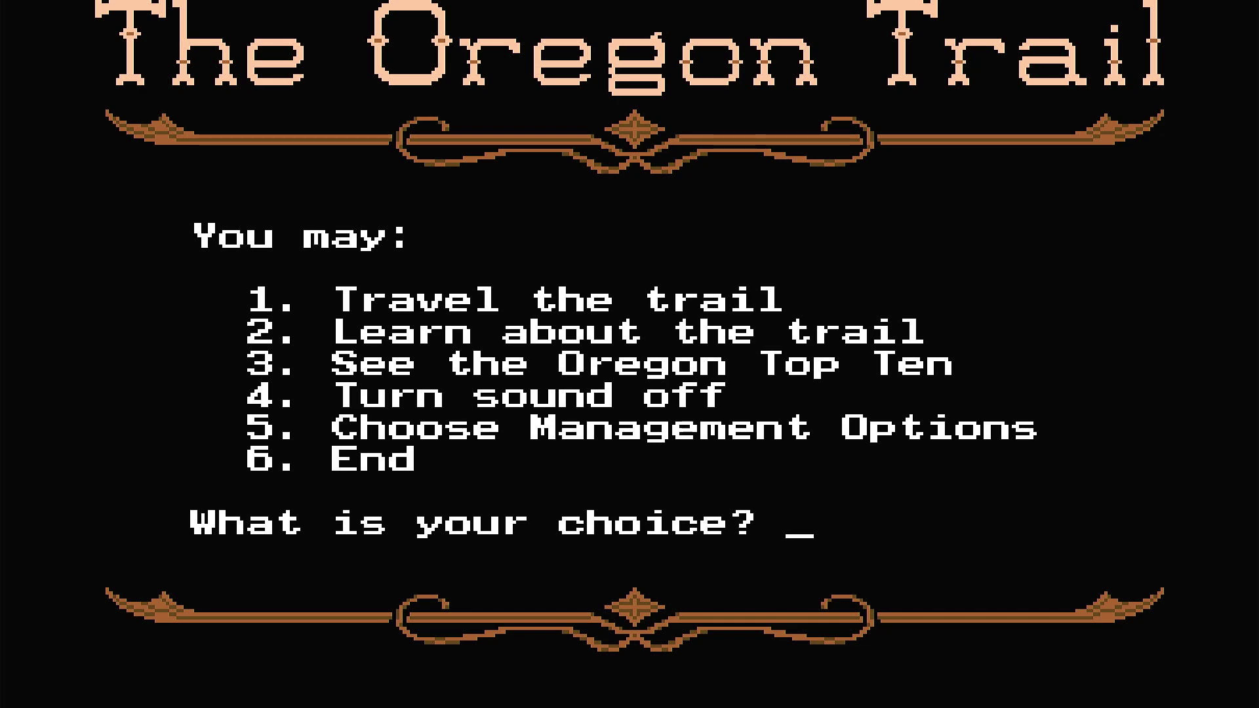
type("2")
key("Return")
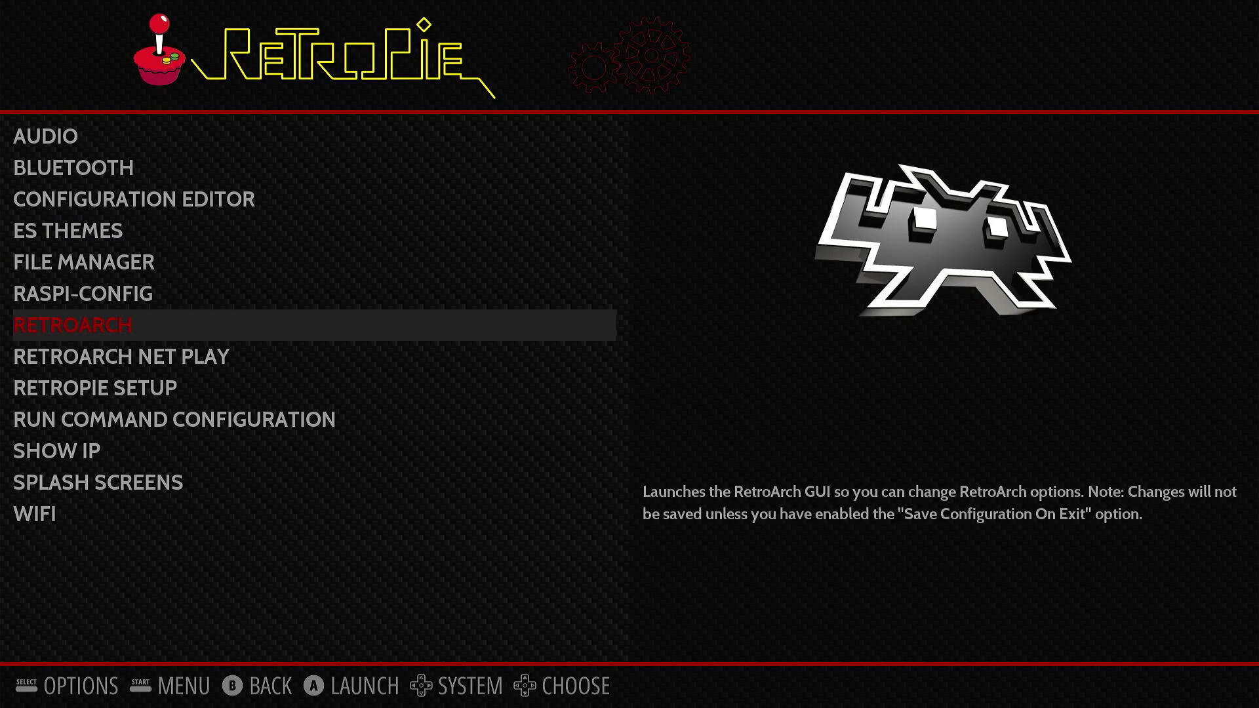
Open RetroPie Setup and go to its package management.
key("Down")
key("Down")
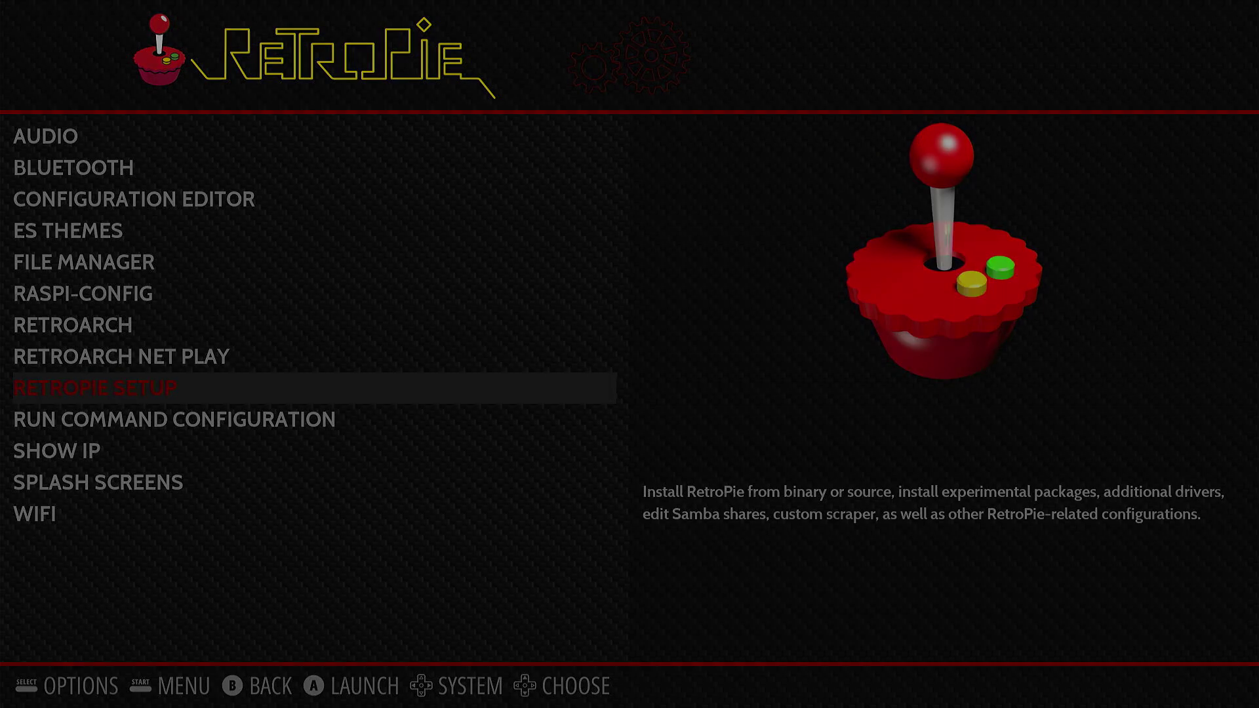
key("Return")
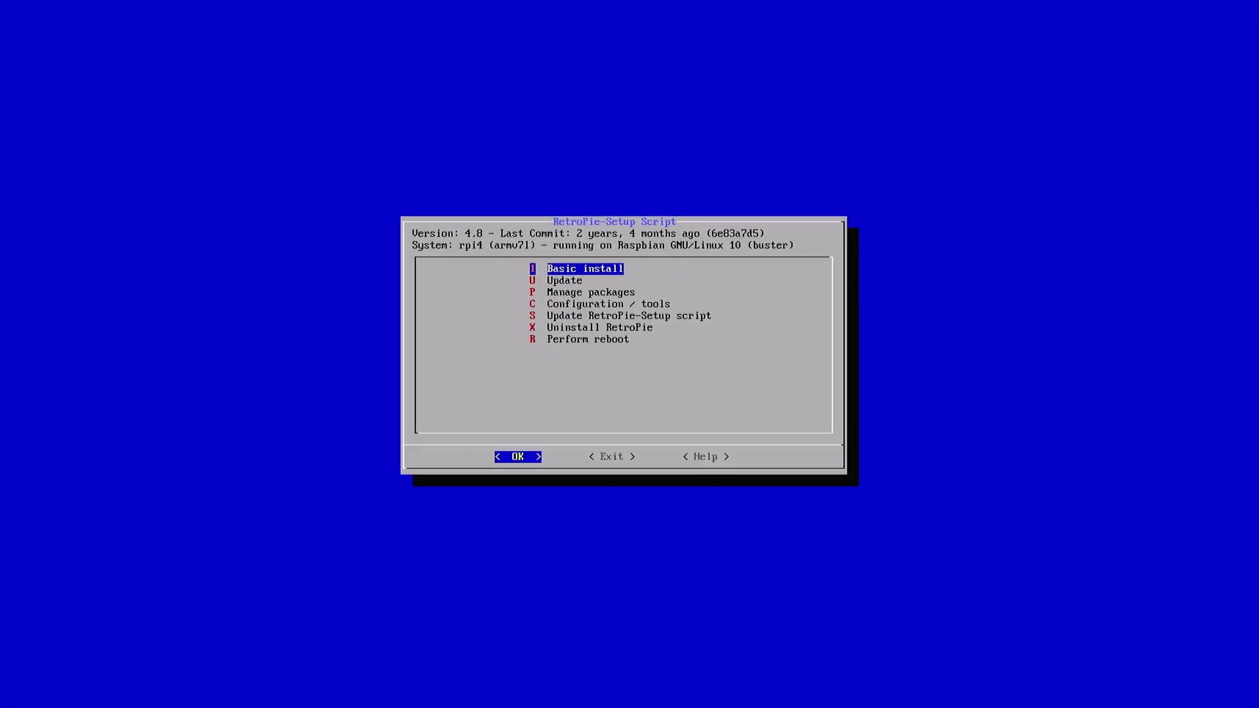
key("Down")
key("Down")
key("Return")
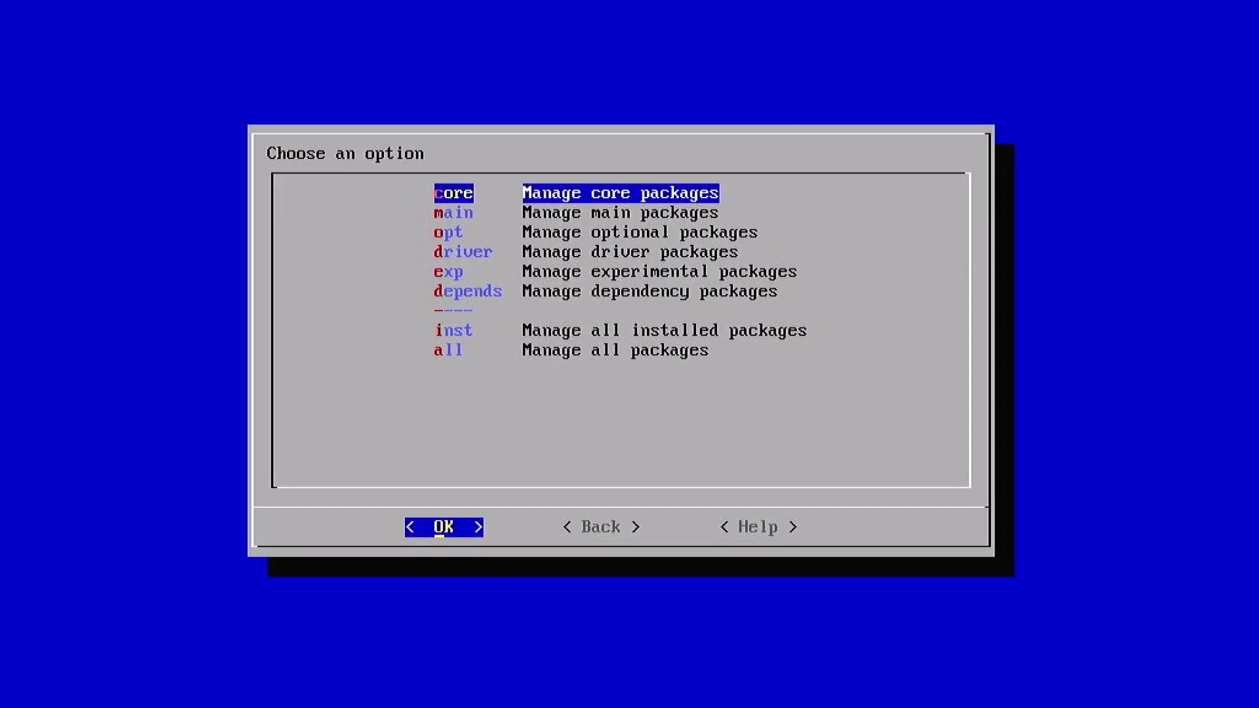
Open the list of experimental packages.
key("Down")
key("Down")
key("Down")
key("Down")
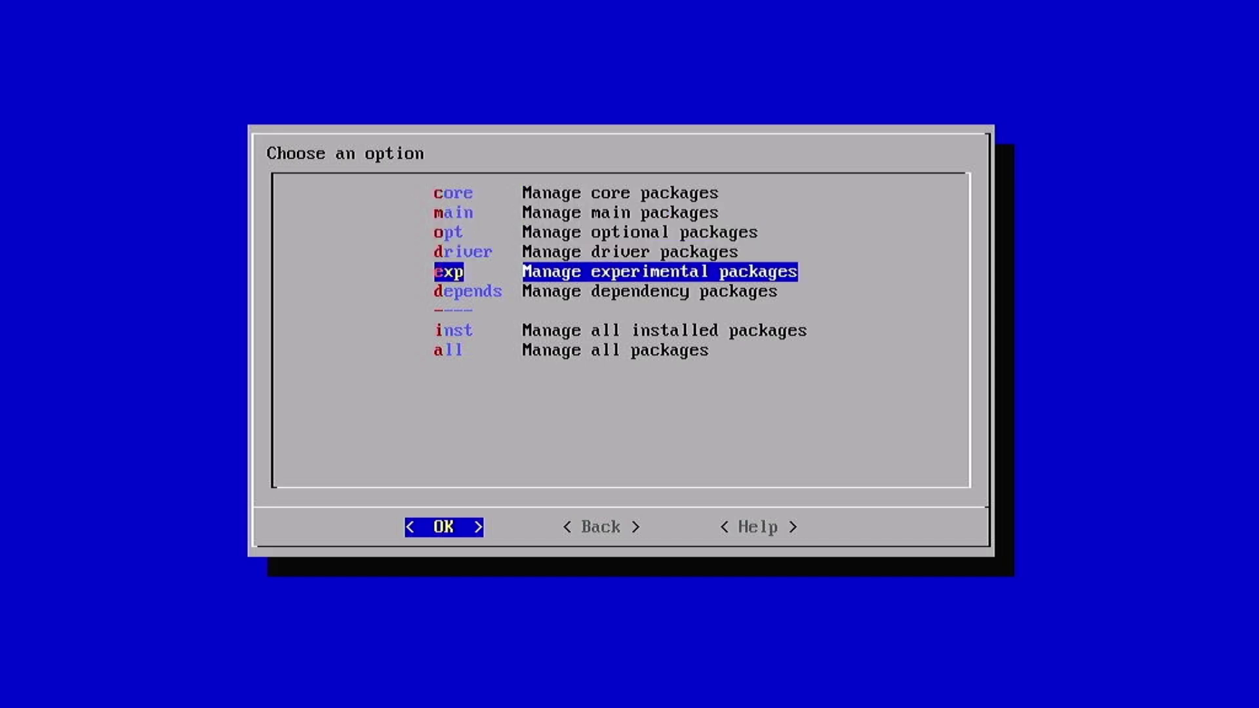
key("Return")
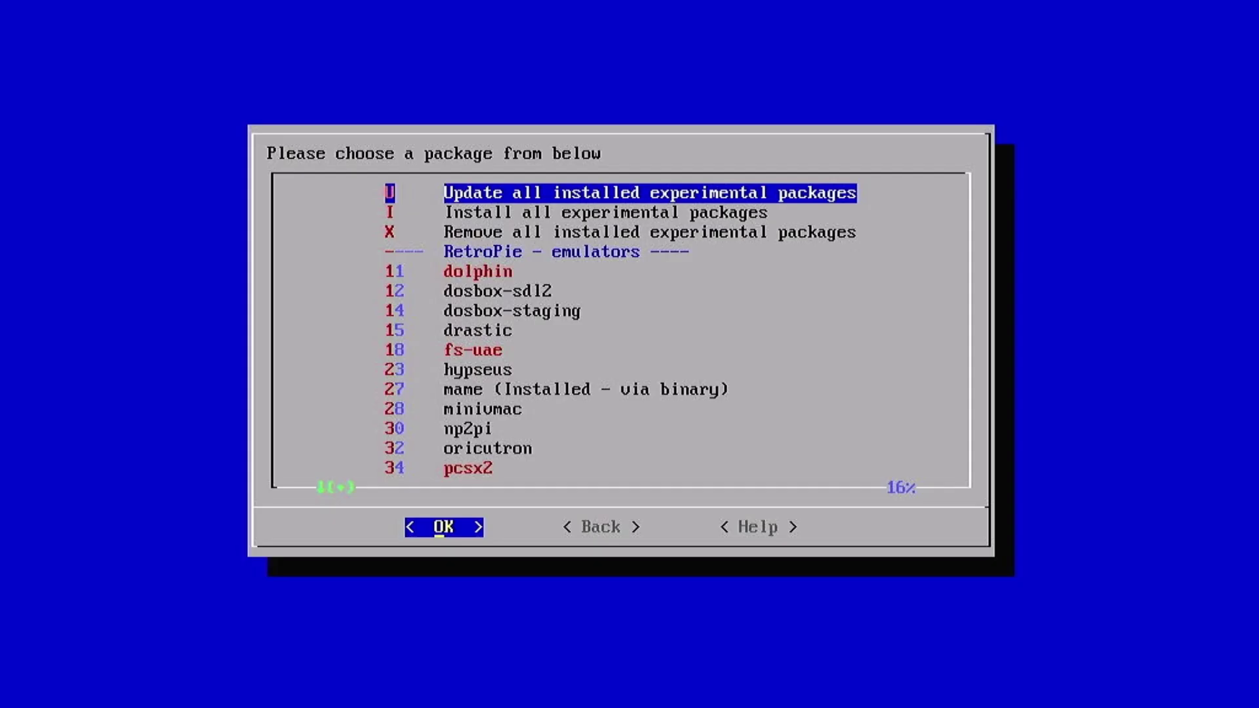
Look through the experimental packages for the lr-dosbox-pure and lr-dosbox libretro cores.
key("Down")
key("Down")
key("Down")
key("Down")
key("Down")
key("Down")
key("Down")
key("Down")
key("Down")
key("Down")
key("Down")
key("Down")
key("Down")
key("Down")
key("Down")
key("Down")
key("Down")
key("Down")
key("Down")
key("Down")
key("Down")
key("Down")
key("Down")
key("Down")
key("Down")
key("Down")
key("Down")
key("Down")
key("Down")
key("Down")
key("Down")
key("Down")
key("Down")
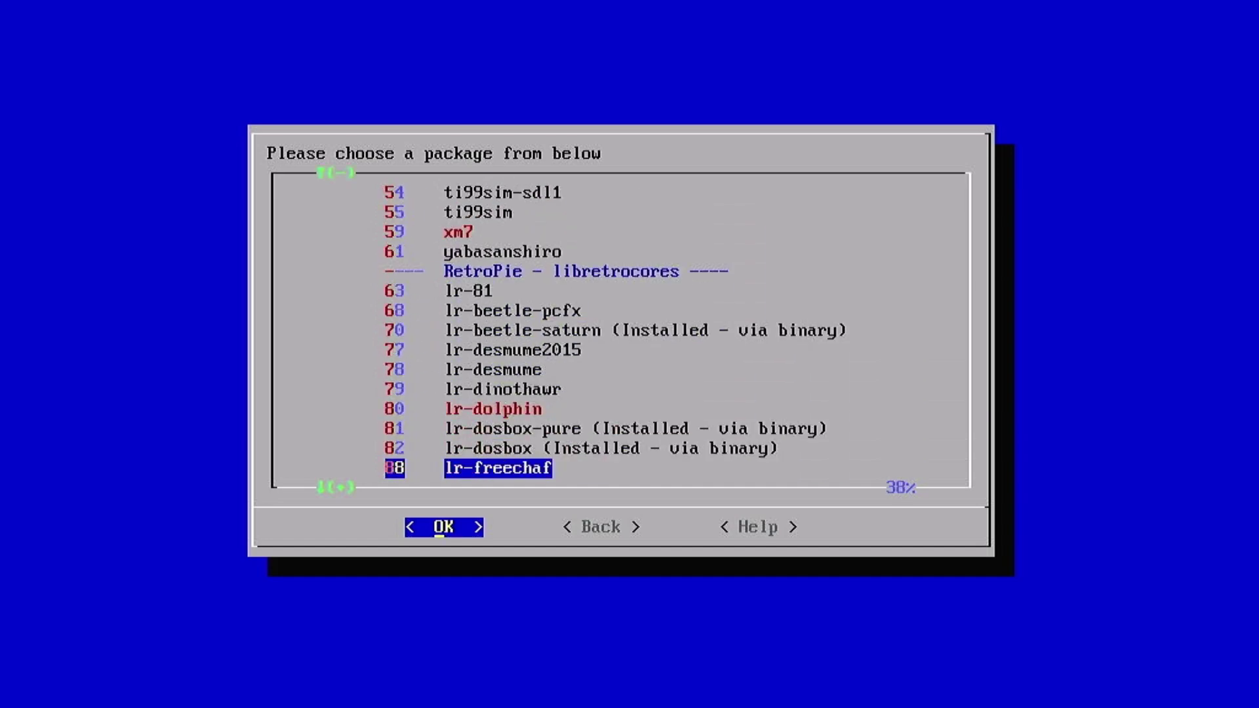
key("Up")
key("Up")
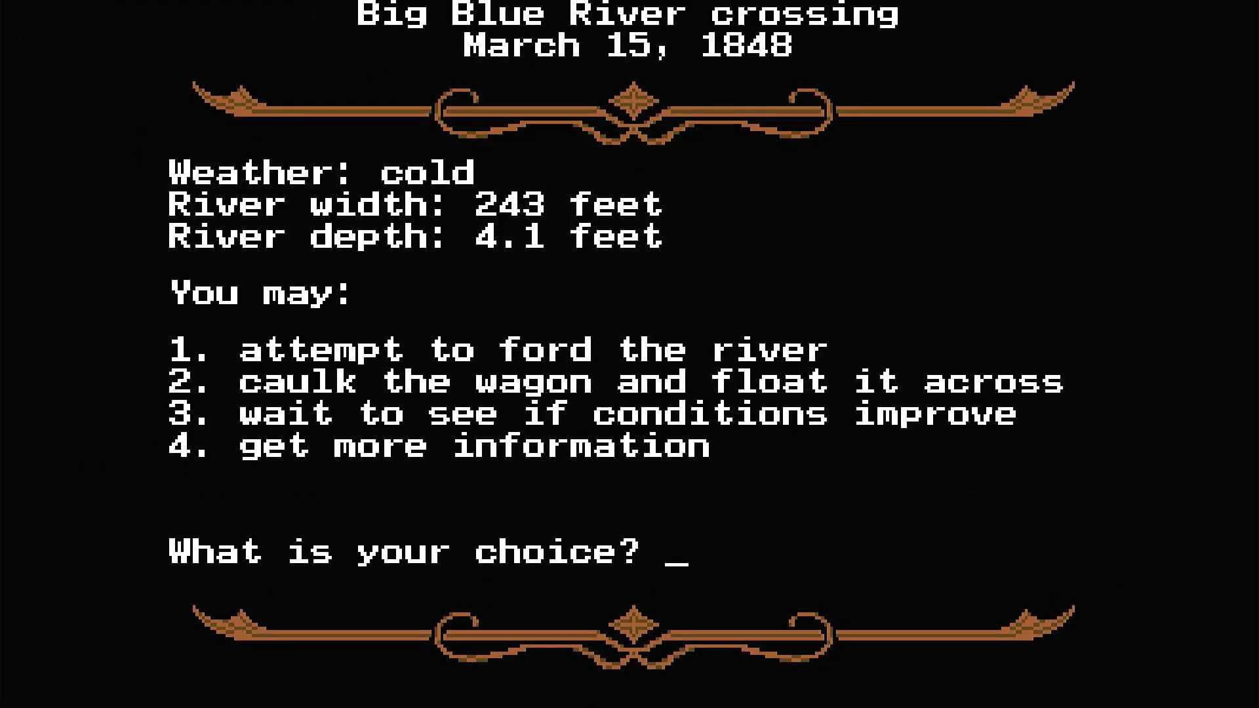
Attempt to ford the Big Blue River and continue on the trail toward Fort Kearney.
type("1")
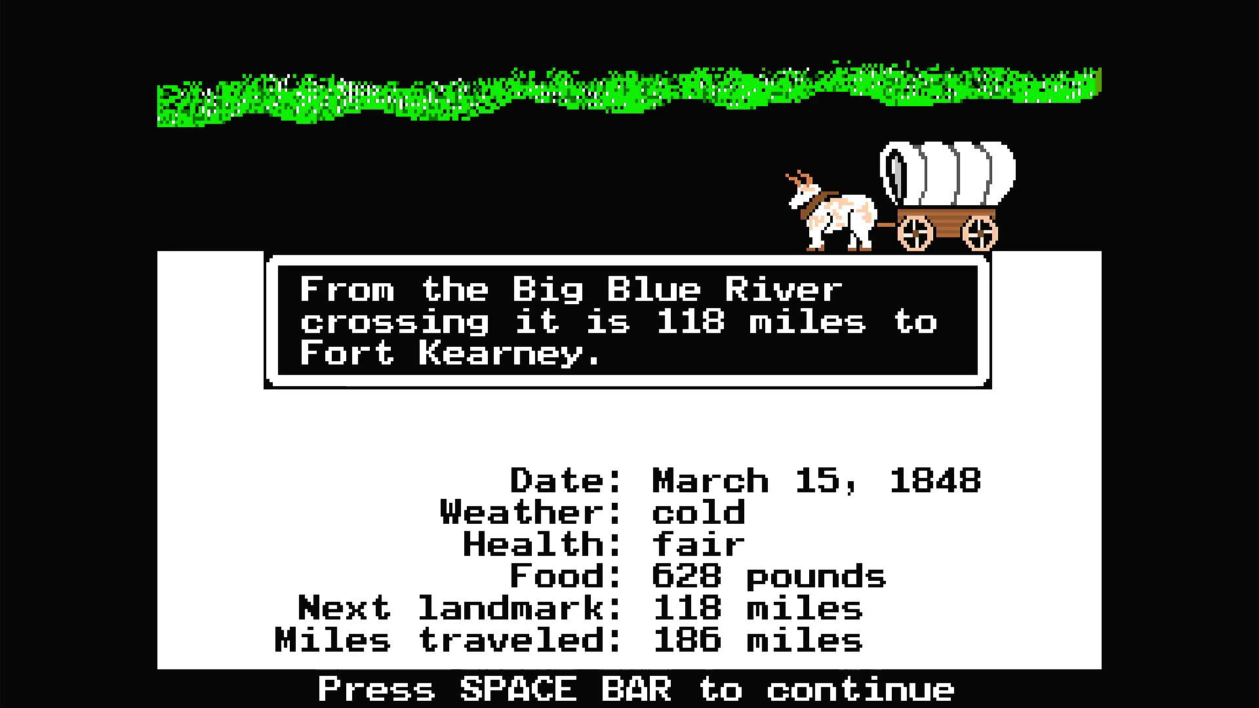
key("space")
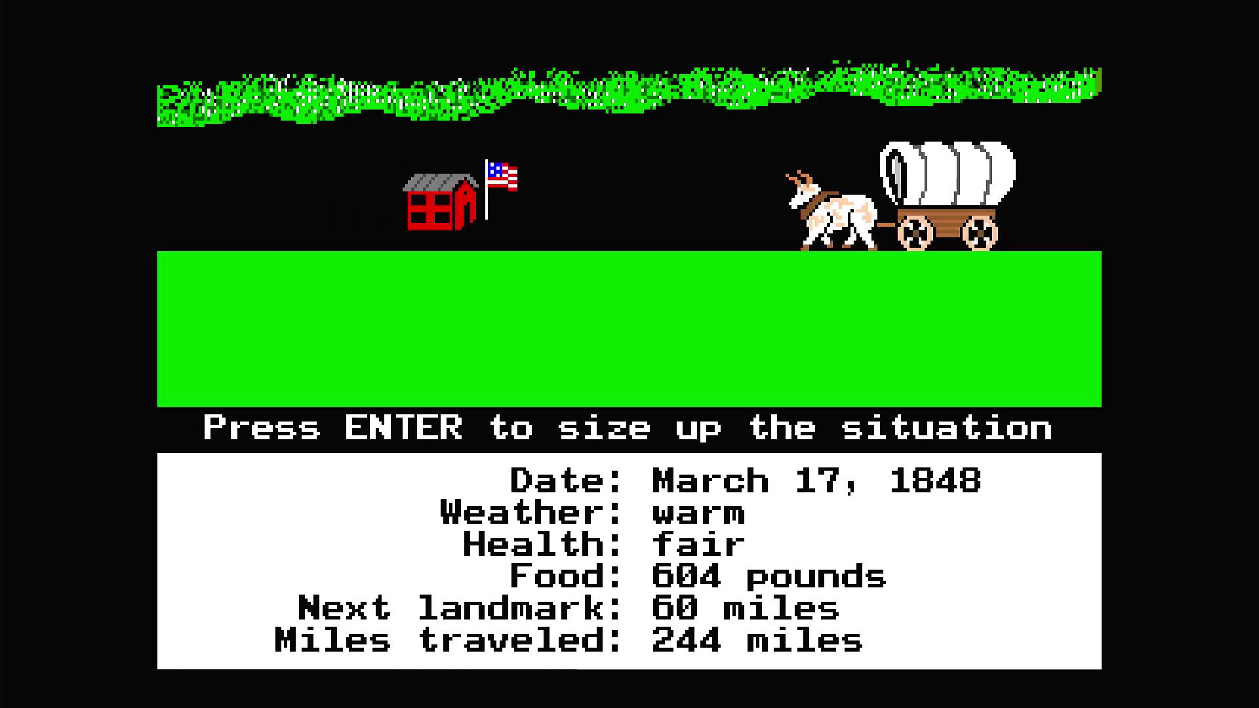
Size up the situation on the trail and check the party's supplies.
key("Return")
type("2")
key("Return")
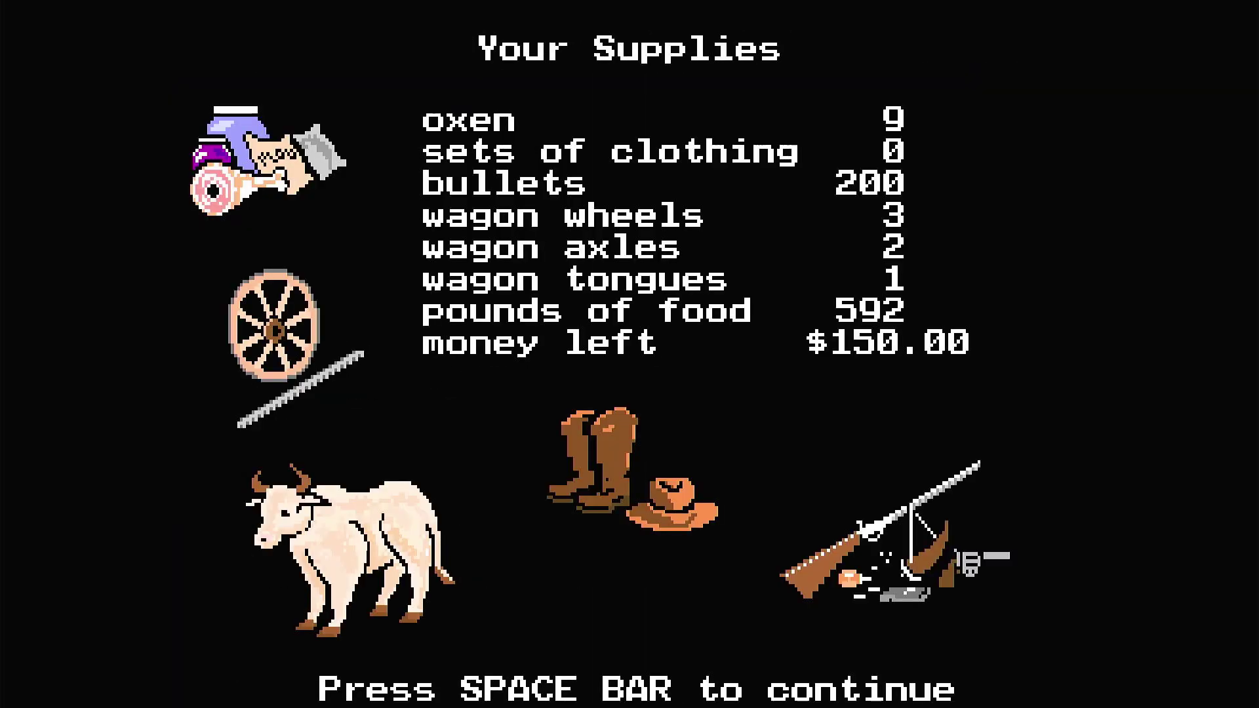
Leave the trail and save the game under the name 1, replacing the existing saved game.
key("Escape")
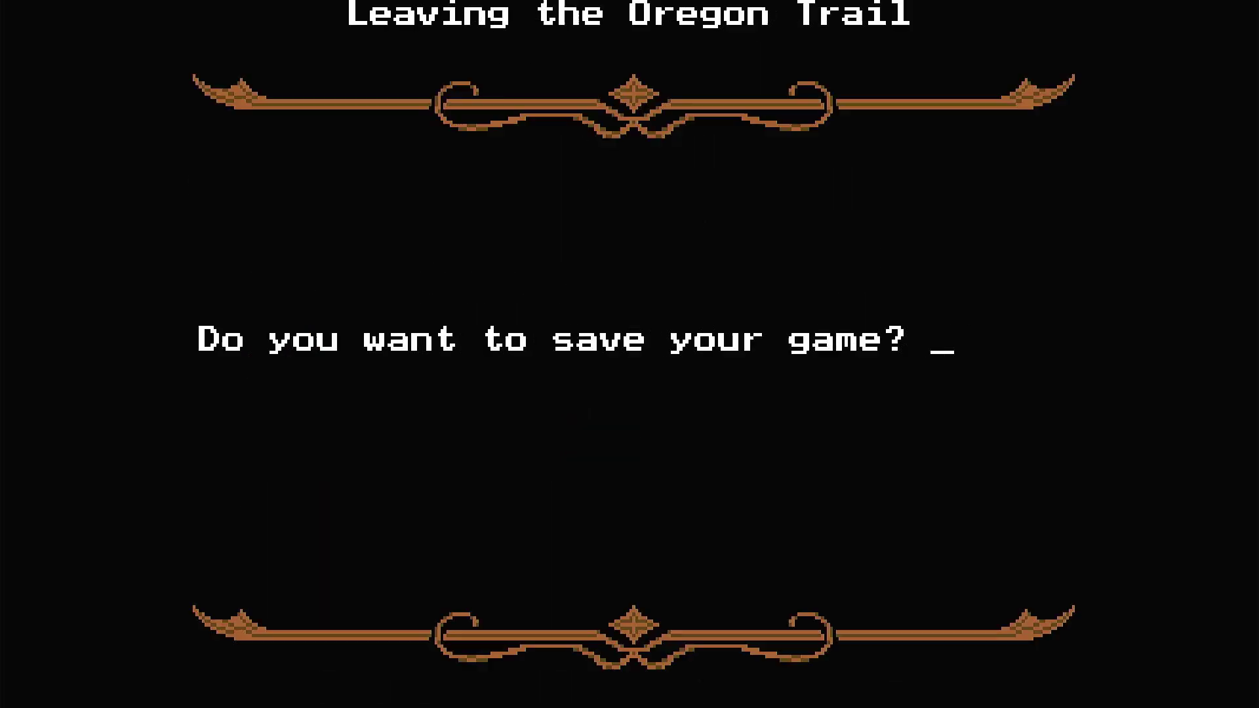
type("y")
key("Return")
type("1")
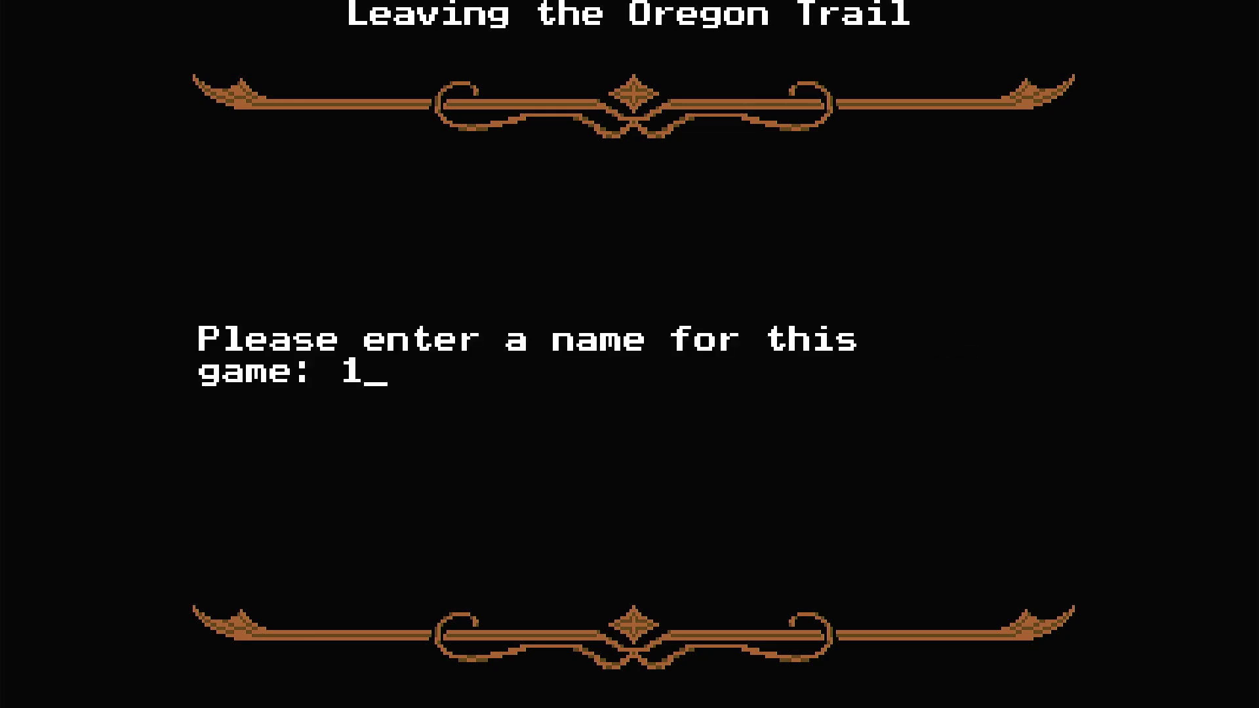
key("Return")
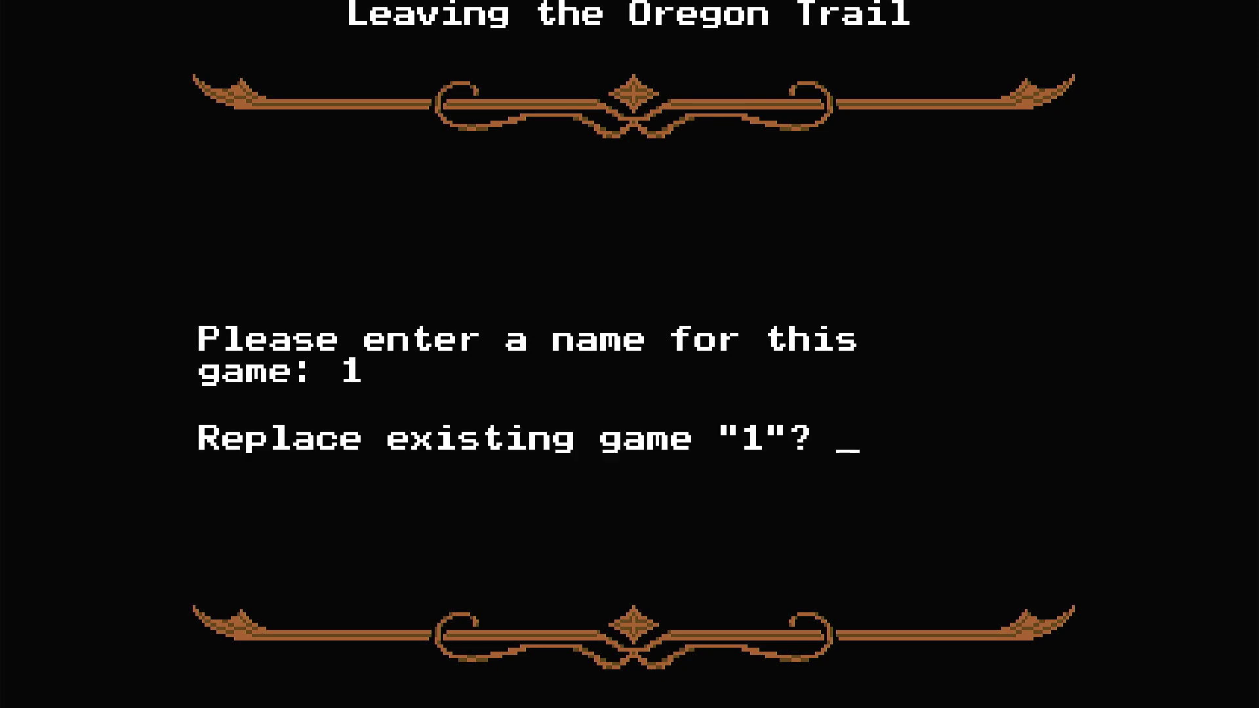
type("y")
key("Return")
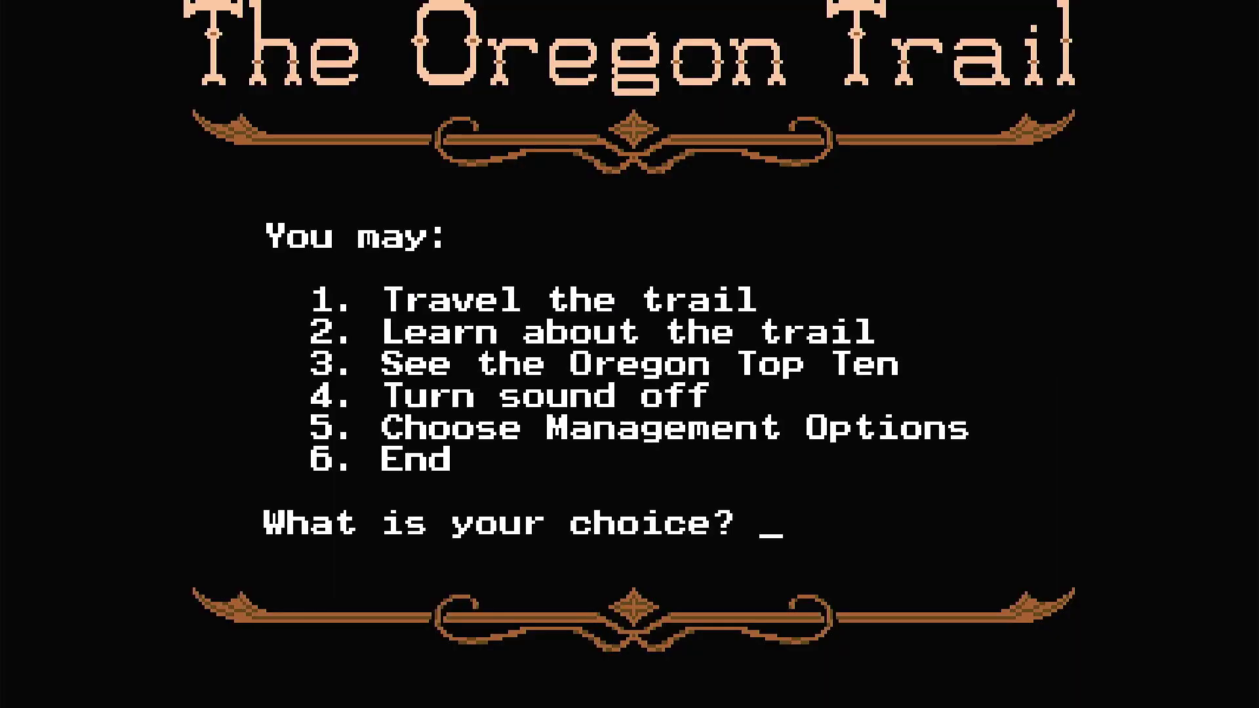
Travel the trail by continuing a saved game and move past the Fort Kearney scene.
type("1")
key("Return")
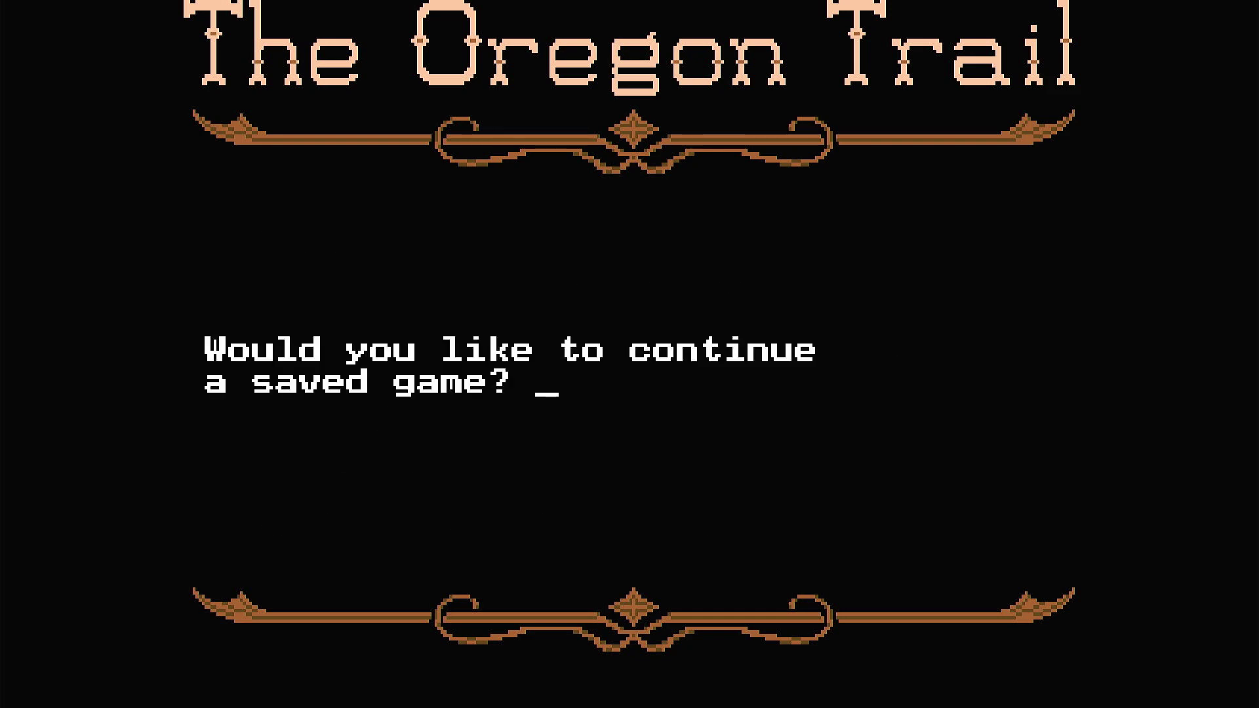
type("y")
key("Return")
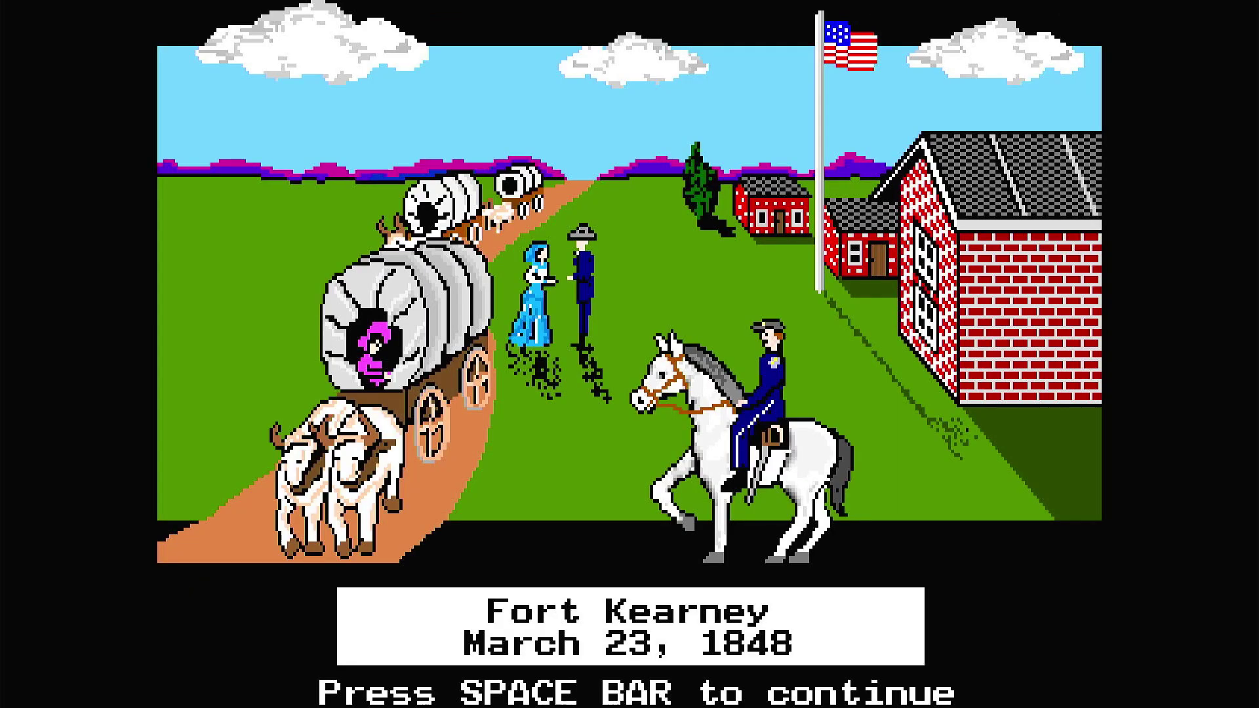
key("space")
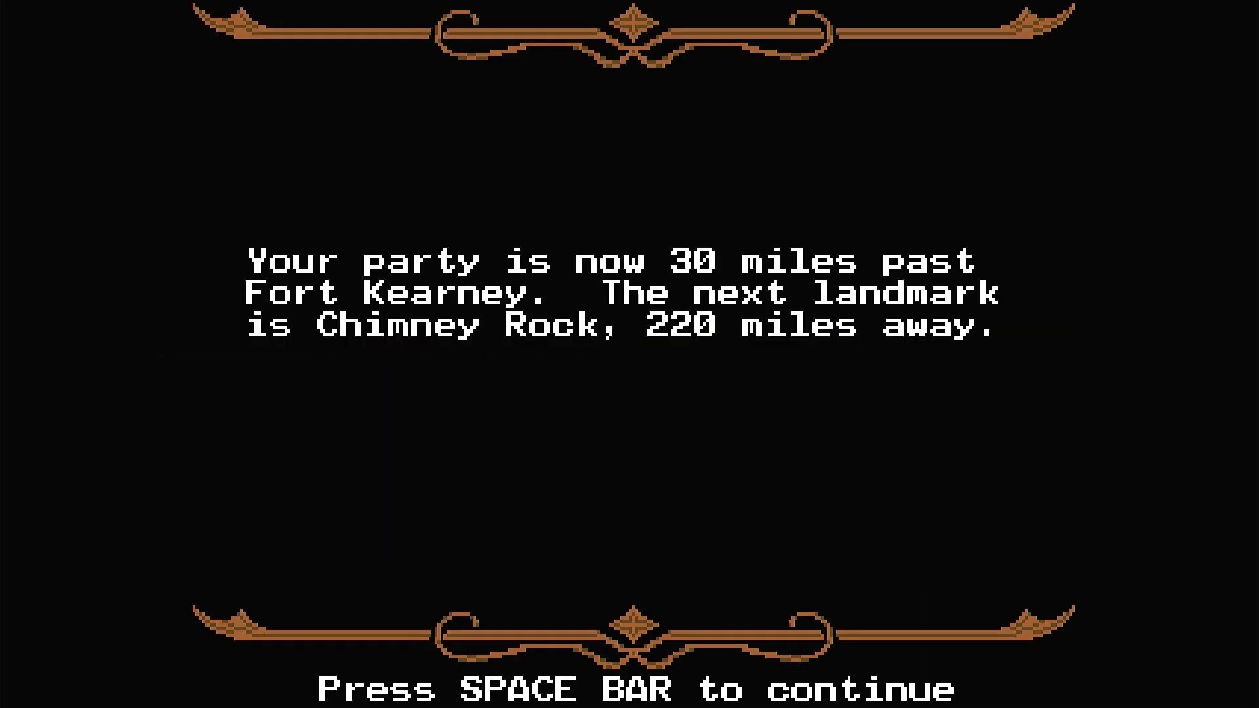